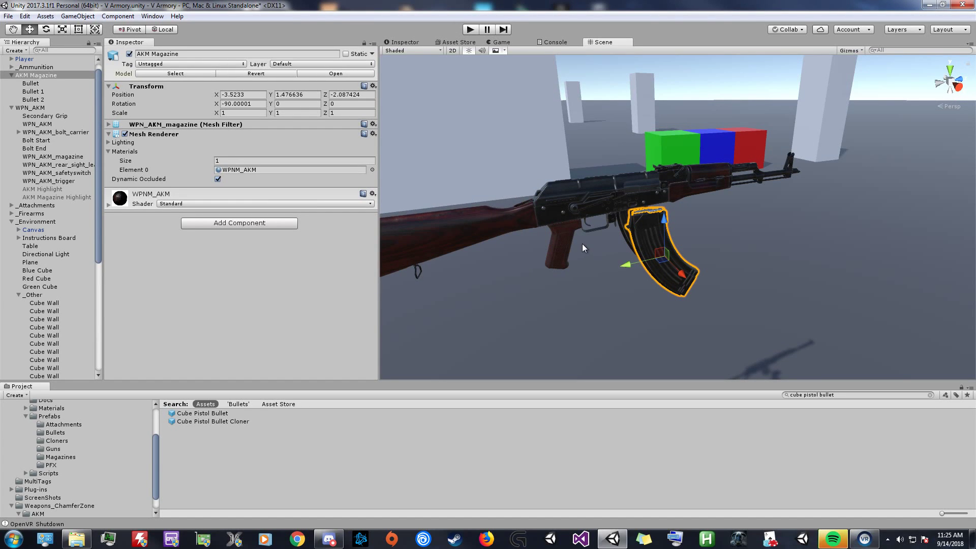
# Step: Inspect the AKM Magazine object, the rifle's magazine highlight and the magazine's child bullets
pyautogui.keyDown('alt'); pyautogui.moveTo(561, 234); pyautogui.dragTo(515, 270); pyautogui.keyUp('alt')
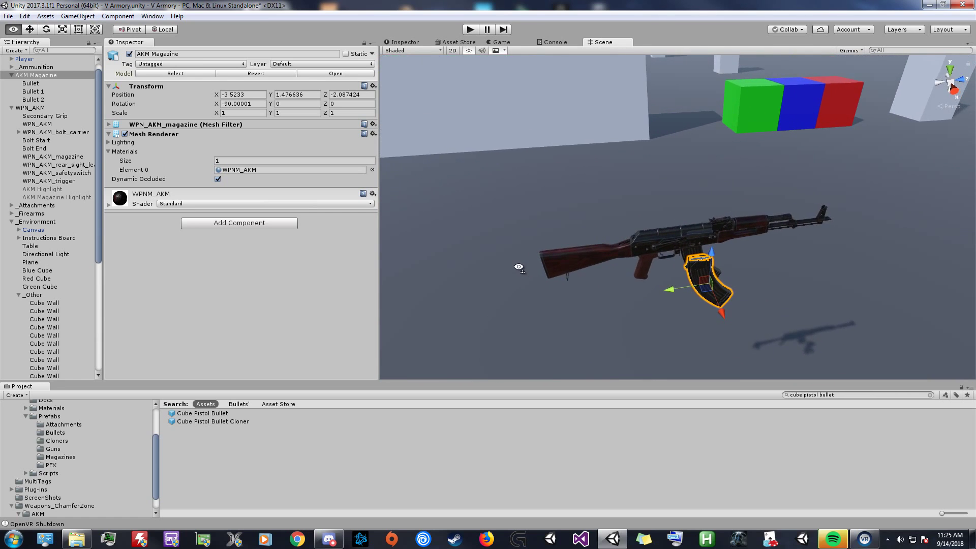
pyautogui.keyDown('alt'); pyautogui.moveTo(515, 271); pyautogui.dragTo(745, 207, button='right'); pyautogui.keyUp('alt')
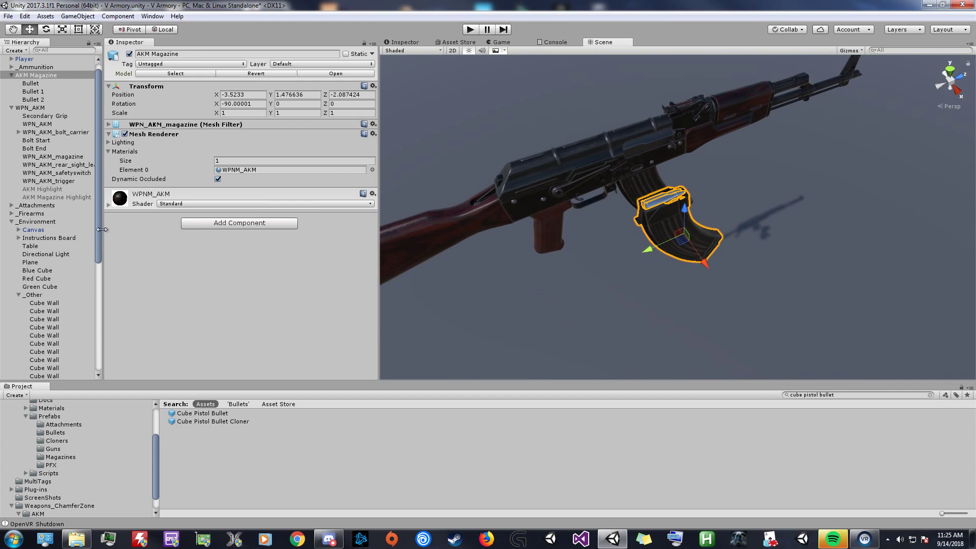
pyautogui.click(57, 197)
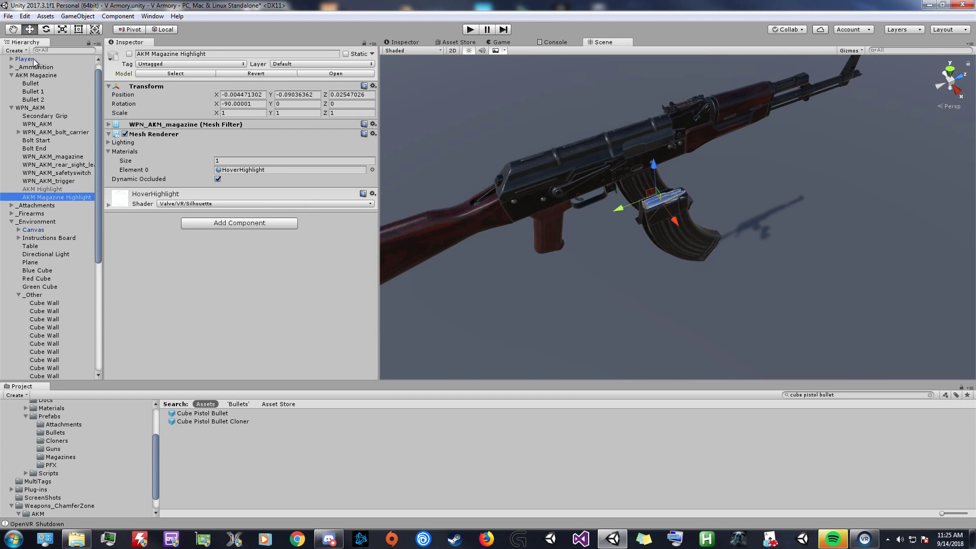
pyautogui.click(51, 76)
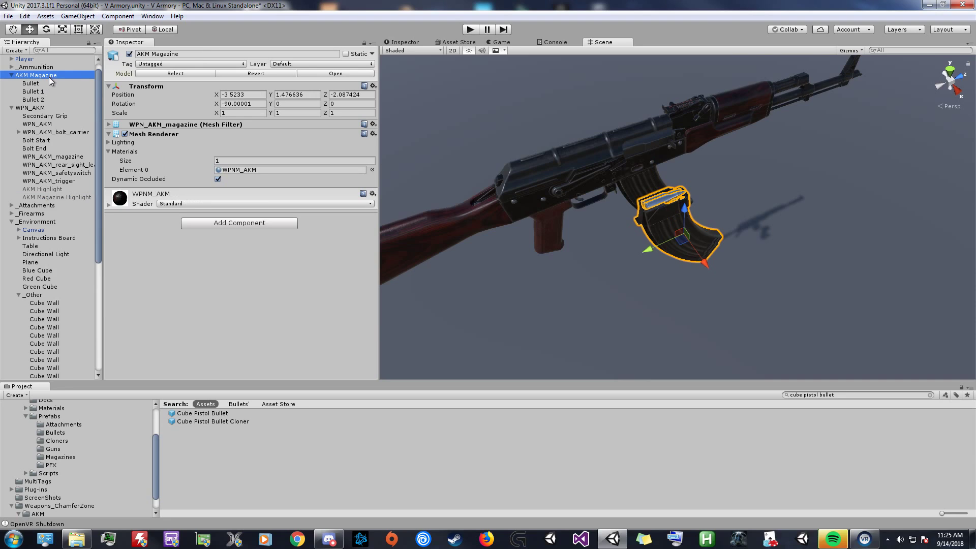
pyautogui.press('Down')
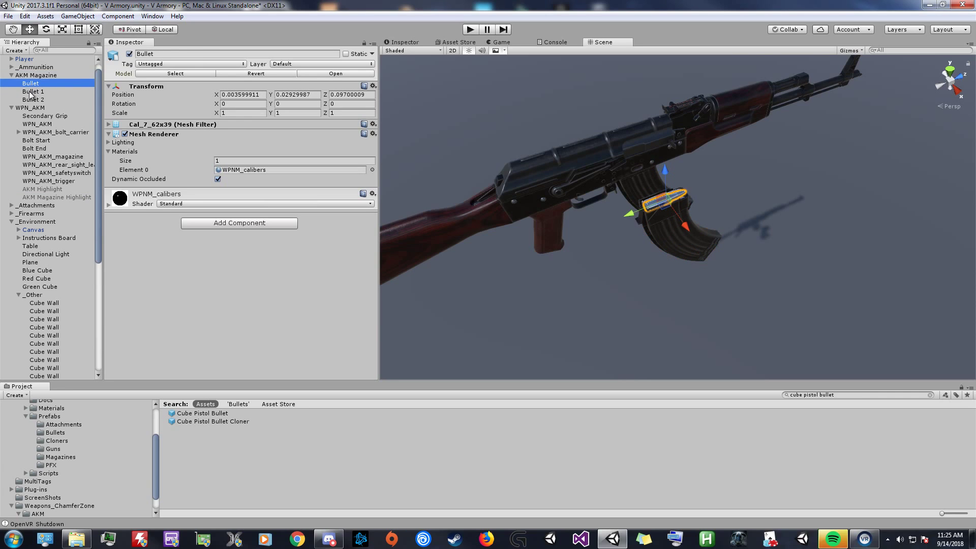
pyautogui.click(30, 92)
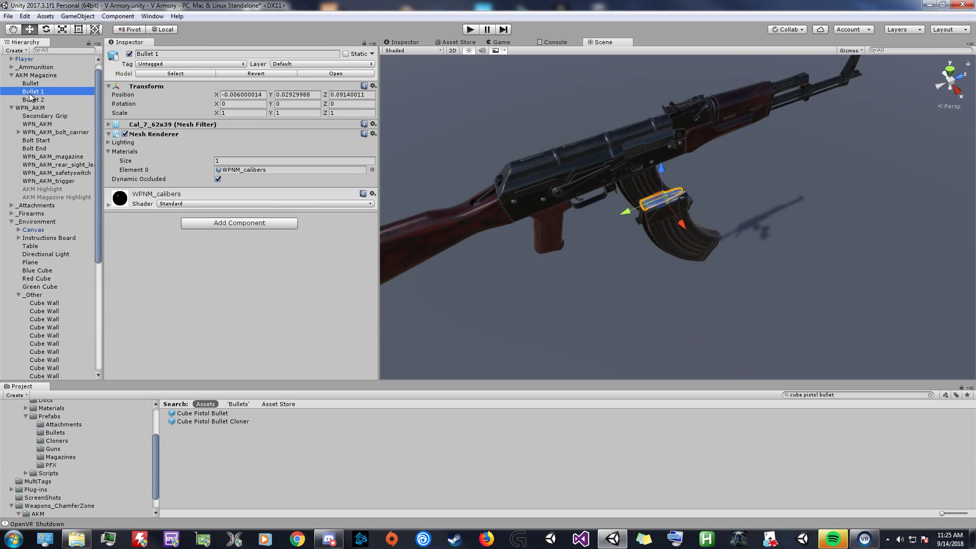
# Step: Copy the rifle's AKM Magazine Highlight into the AKM Magazine object and set the copy's X position to 0
pyautogui.click(60, 198)
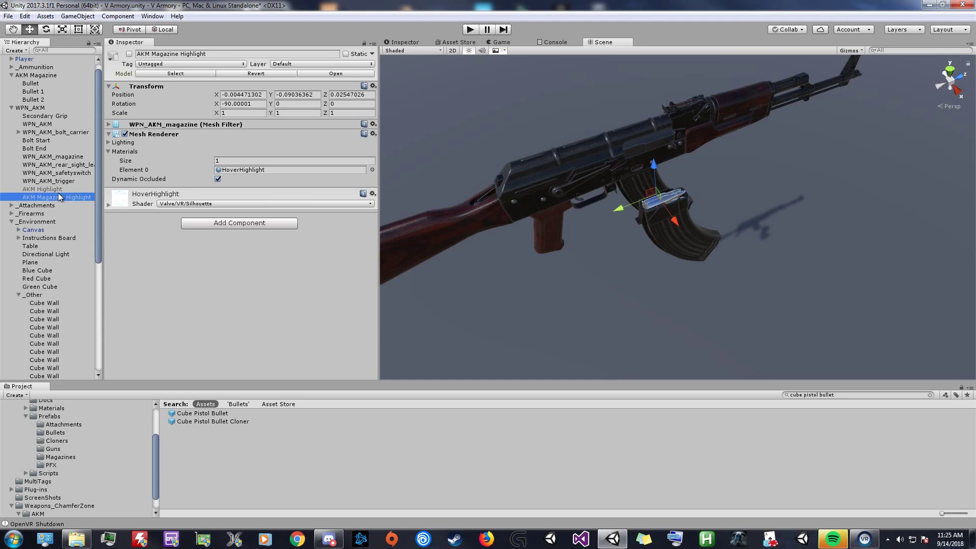
pyautogui.rightClick(58, 197)
pyautogui.click(103, 208)
pyautogui.click(50, 81)
pyautogui.rightClick(50, 82)
pyautogui.click(76, 99)
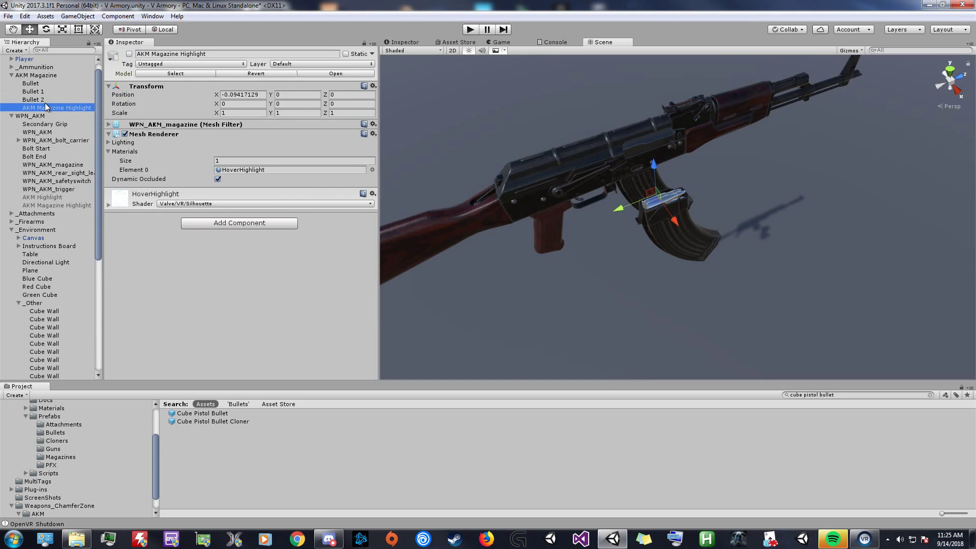
pyautogui.click(240, 95)
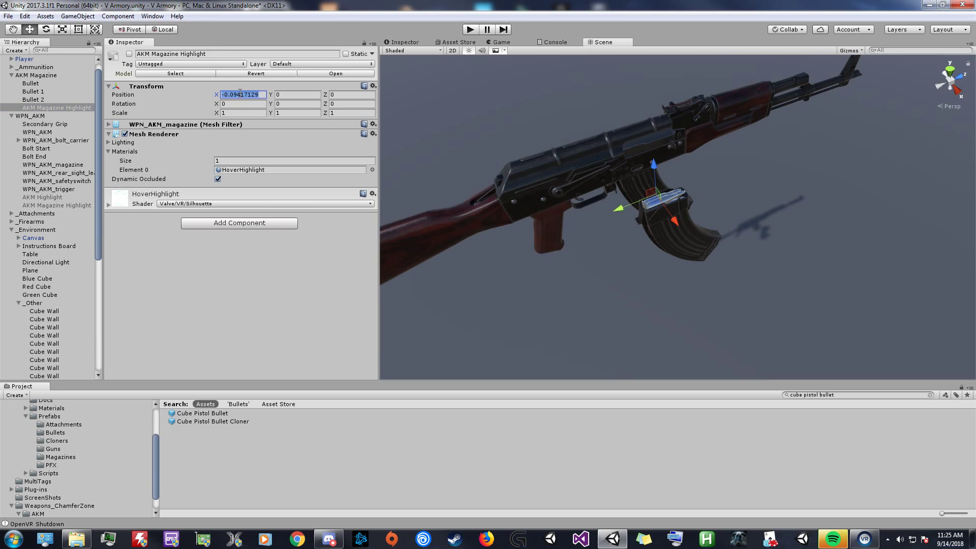
pyautogui.write('0')
# Step: Add a Rigidbody and a Box Collider to the AKM Magazine object
pyautogui.click(66, 76)
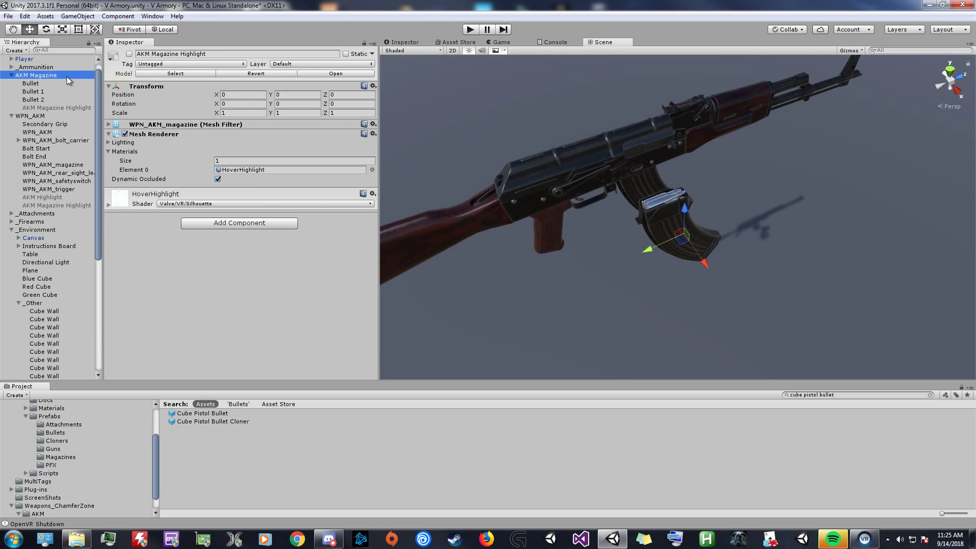
pyautogui.click(213, 224)
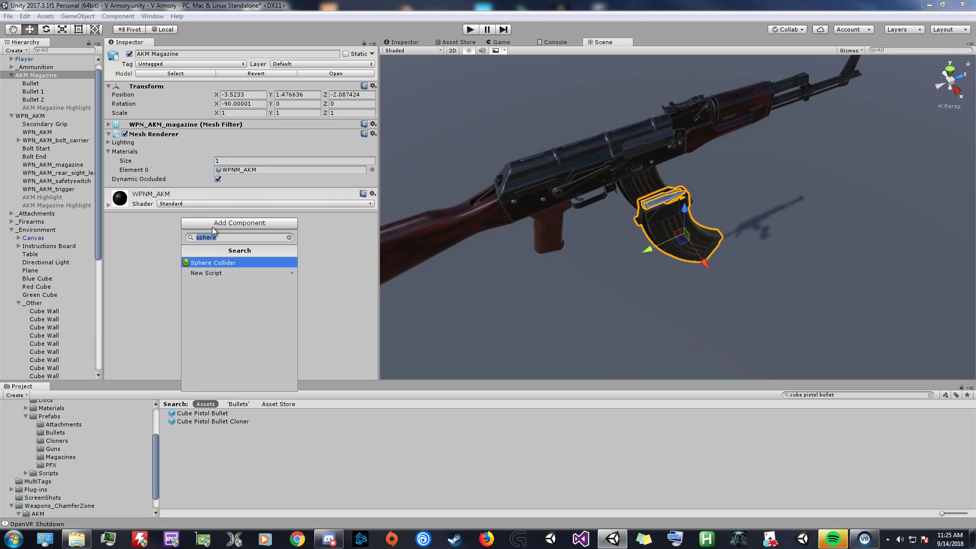
pyautogui.write('rigid')
pyautogui.press('Return')
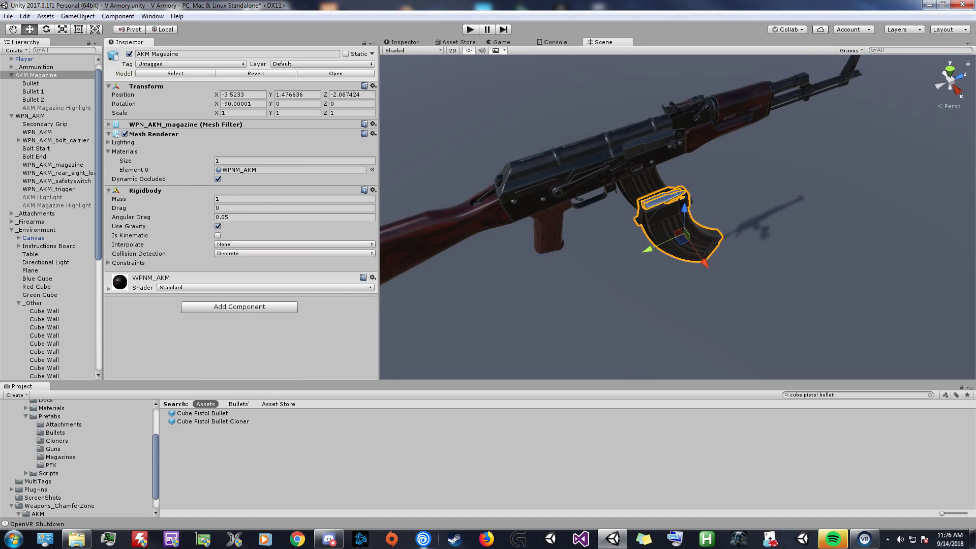
pyautogui.click(207, 308)
pyautogui.write('box')
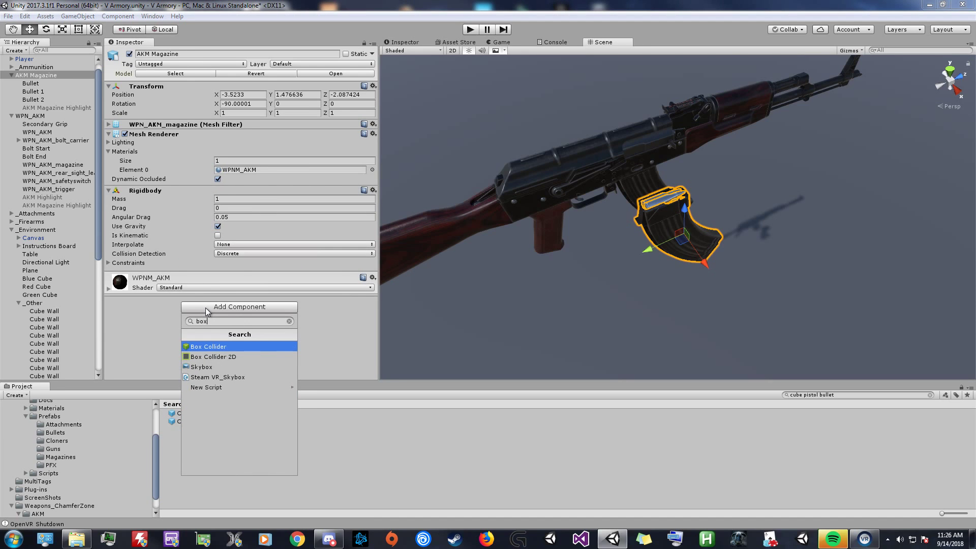
pyautogui.press('Return')
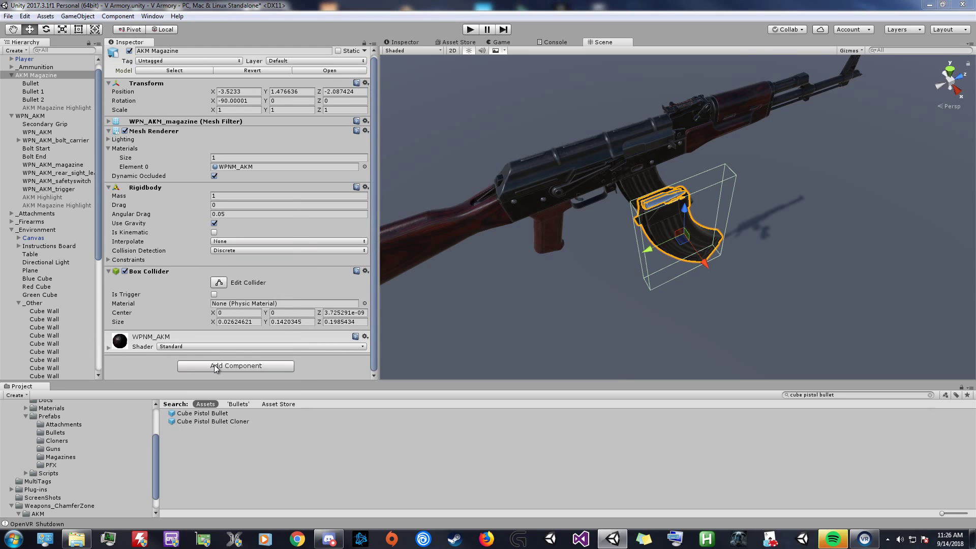
# Step: Add the Interaction Volume and Magazine scripts to the AKM Magazine object
pyautogui.click(218, 364)
pyautogui.write('vol')
pyautogui.press('Return')
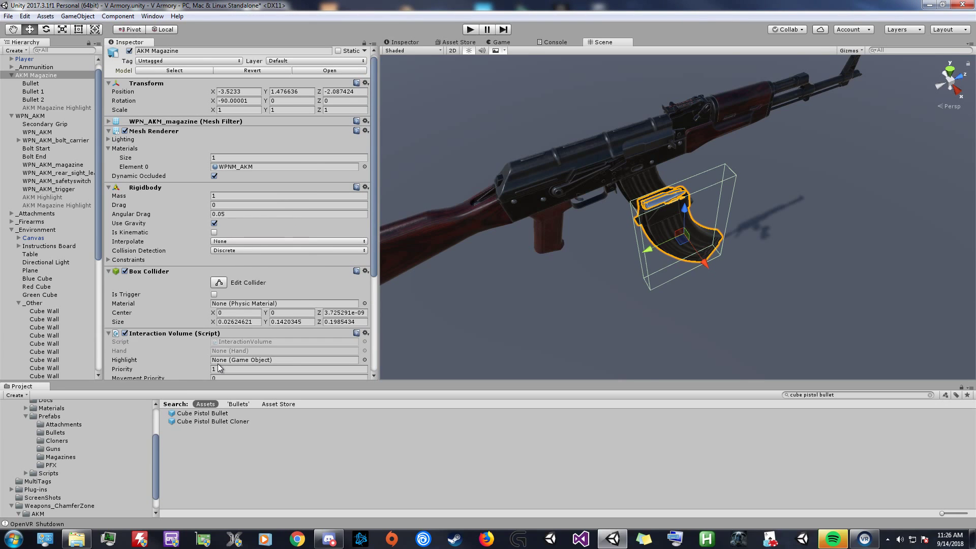
pyautogui.click(235, 365)
pyautogui.write('mag')
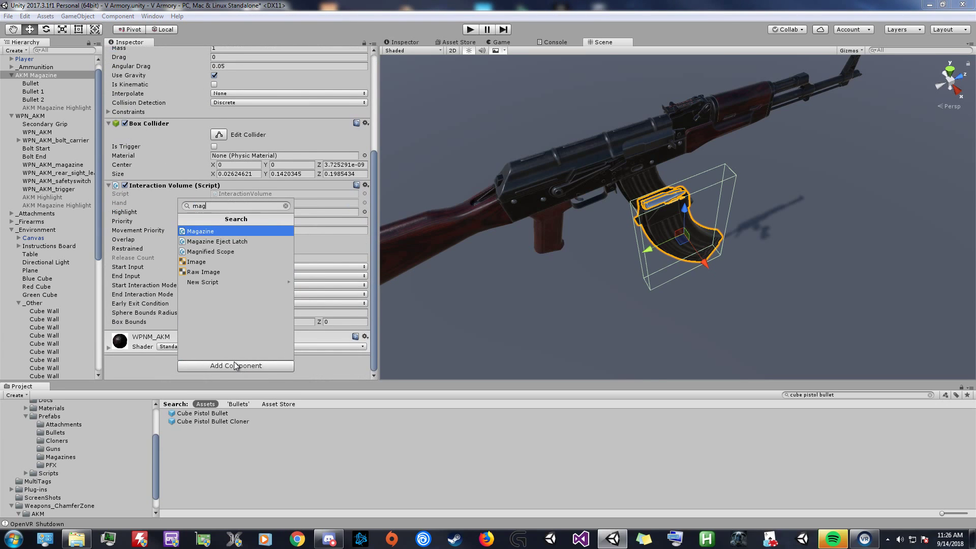
pyautogui.press('Return')
pyautogui.scroll(-10, 235, 305)
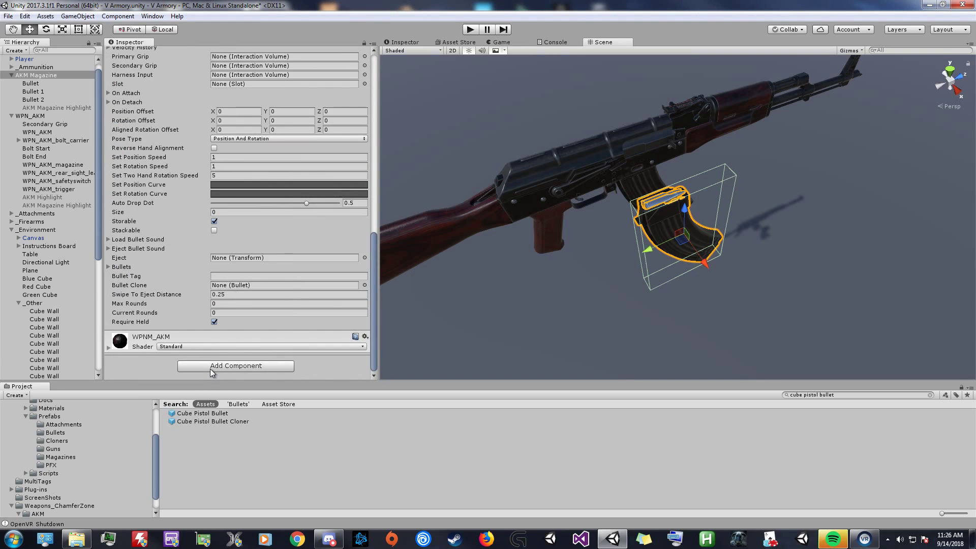
# Step: Add a Multi Tags component to the AKM Magazine object and assign it the AKM Magazine tag
pyautogui.click(209, 368)
pyautogui.write('multi')
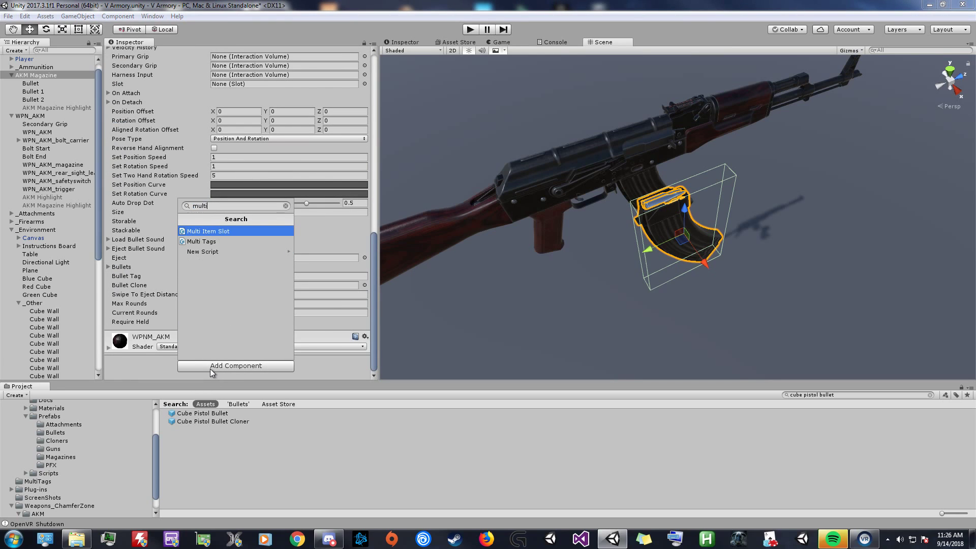
pyautogui.press('Down')
pyautogui.press('Return')
pyautogui.scroll(-10, 194, 274)
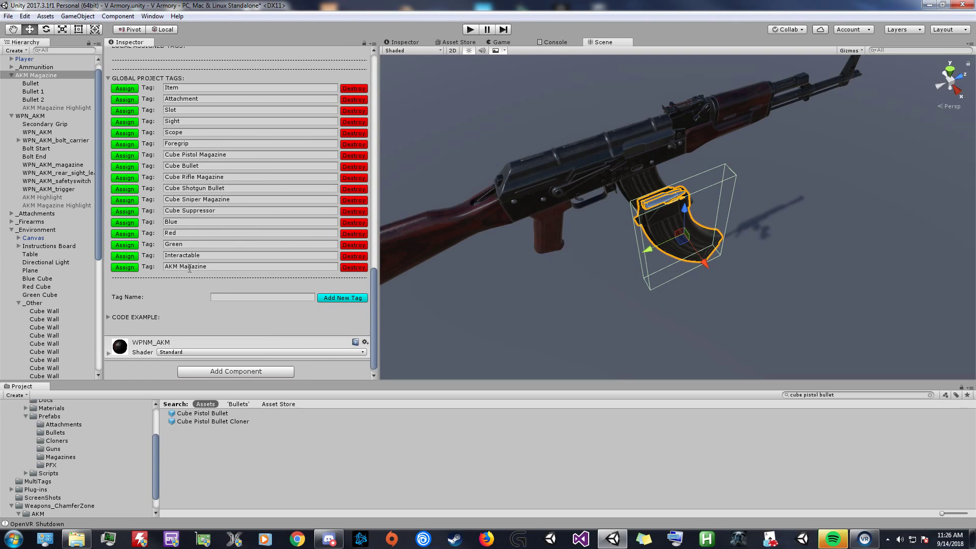
pyautogui.click(129, 268)
pyautogui.click(247, 308)
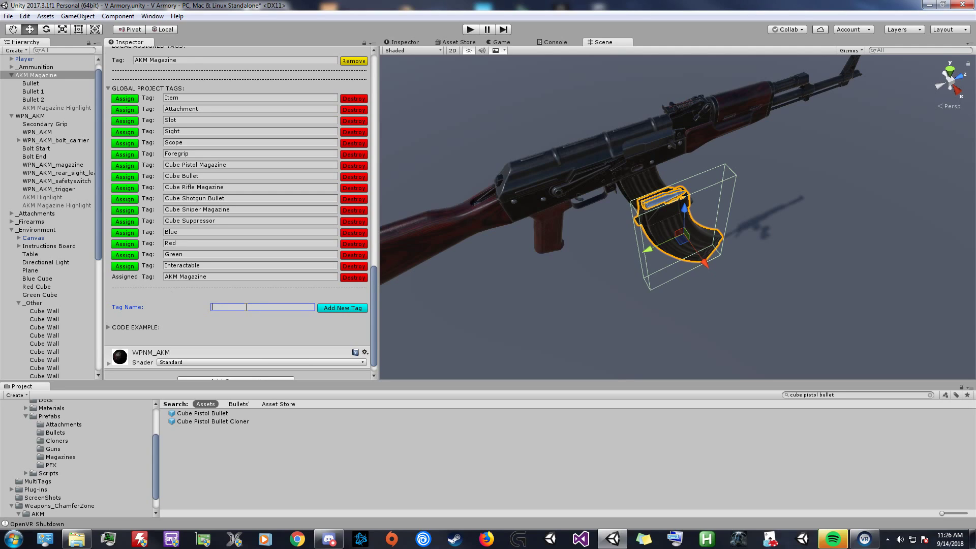
pyautogui.write('AKM')
pyautogui.scroll(2, 167, 160)
pyautogui.scroll(-3, 172, 172)
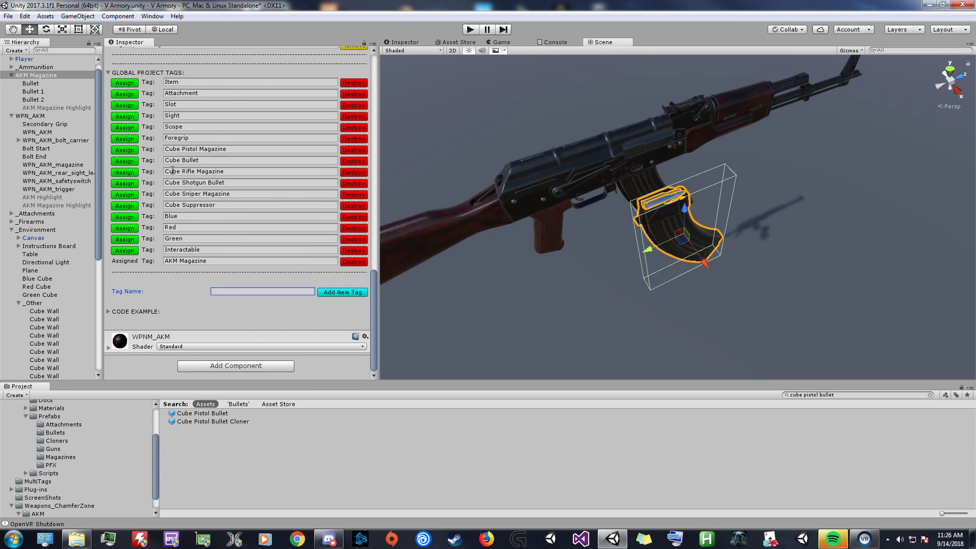
# Step: Add a Sphere Collider to the AKM Magazine object and make it a trigger
pyautogui.click(221, 364)
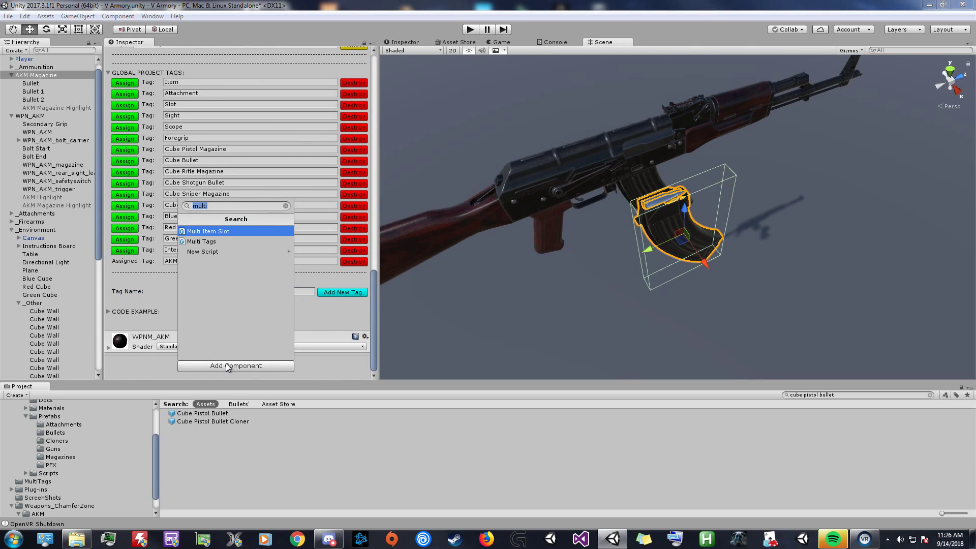
pyautogui.write('sphere')
pyautogui.press('Return')
pyautogui.scroll(-3, 310, 351)
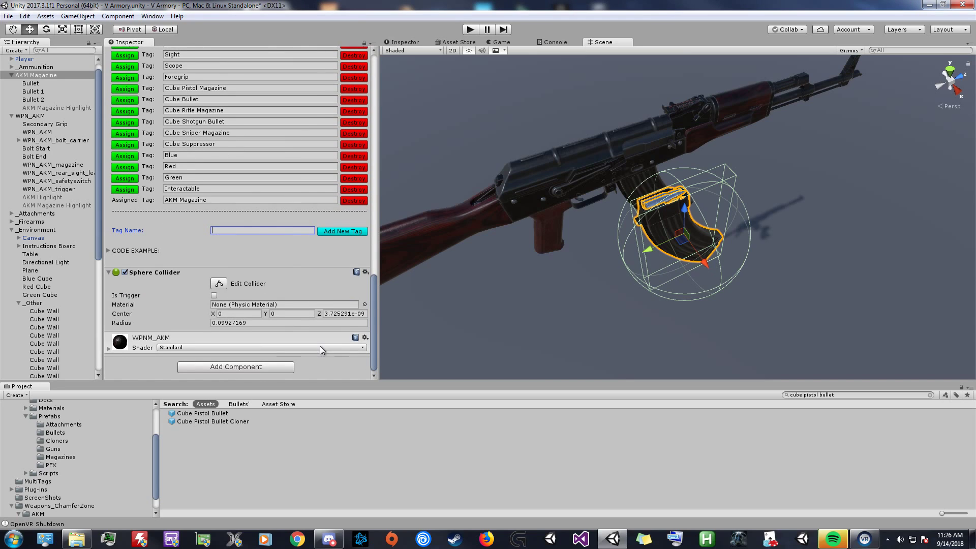
pyautogui.click(254, 322)
pyautogui.click(214, 294)
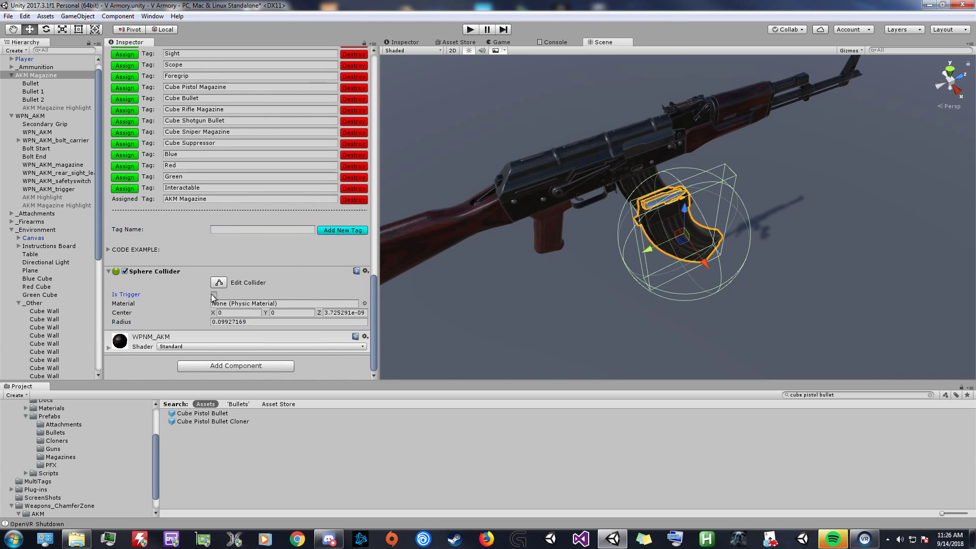
# Step: Set the magazine's Sphere Collider radius to 0.03
pyautogui.press('Tab')
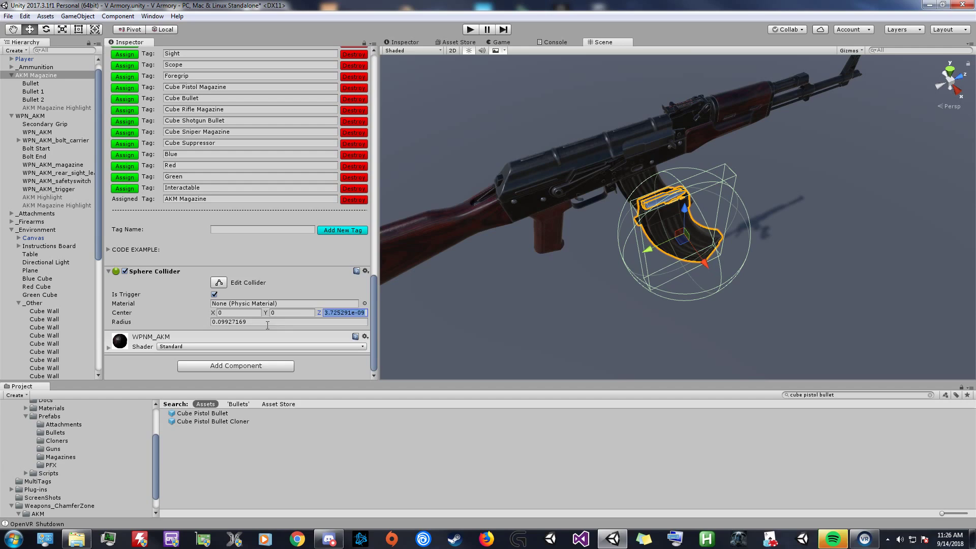
pyautogui.press('Tab')
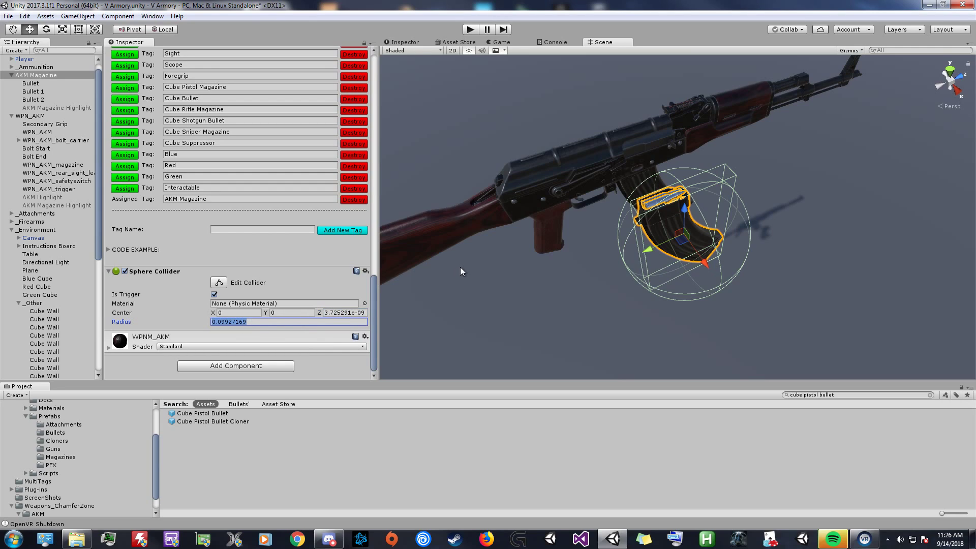
pyautogui.write('0.0')
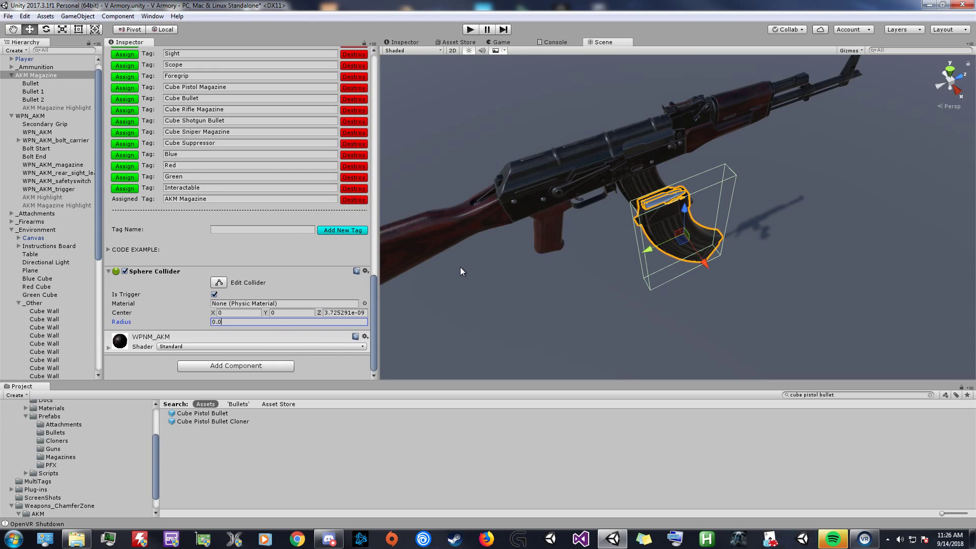
pyautogui.write('1')
pyautogui.press('BackSpace')
pyautogui.press('BackSpace')
pyautogui.write('1')
pyautogui.press('BackSpace')
pyautogui.write('03')
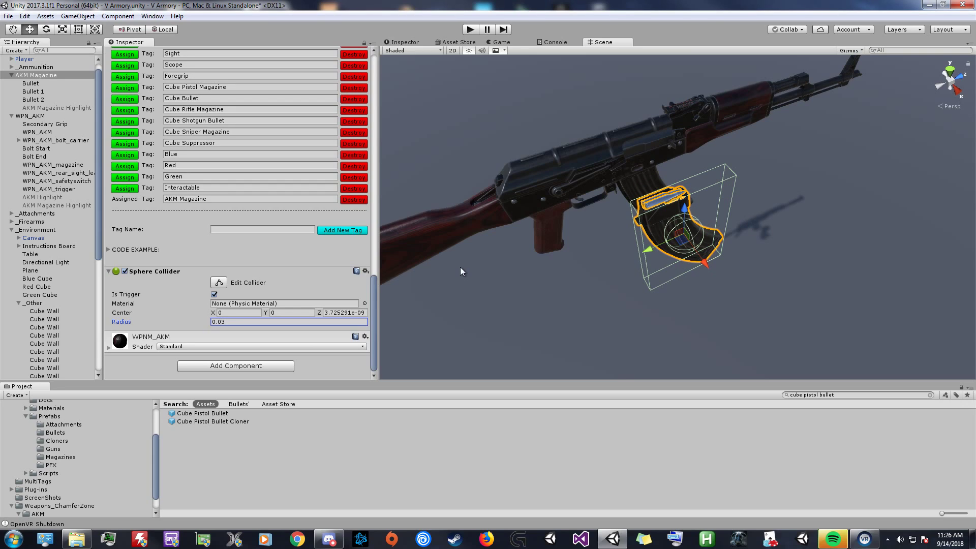
# Step: Centre the Sphere Collider on the magazine's opening with Z at 0.1 and Y at 0.03
pyautogui.hotkey('shift', 'Tab')
pyautogui.write('0.1')
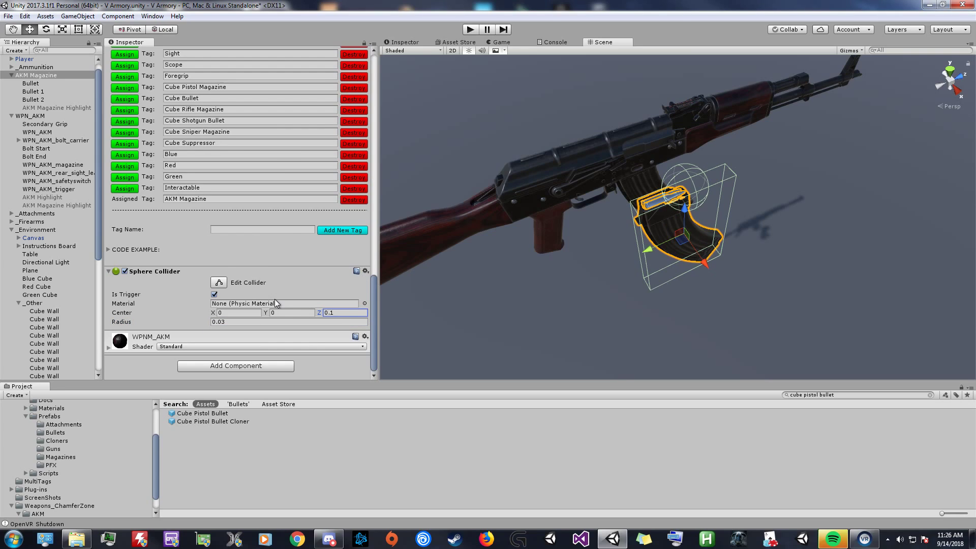
pyautogui.click(293, 313)
pyautogui.write('0.03')
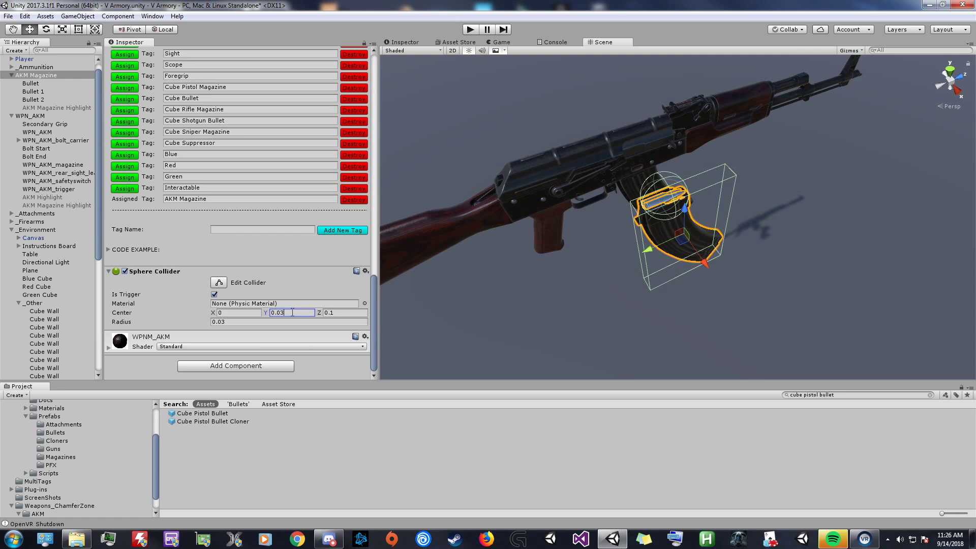
pyautogui.keyDown('alt'); pyautogui.moveTo(636, 264); pyautogui.dragTo(687, 167); pyautogui.keyUp('alt')
pyautogui.scroll(6, 687, 168)
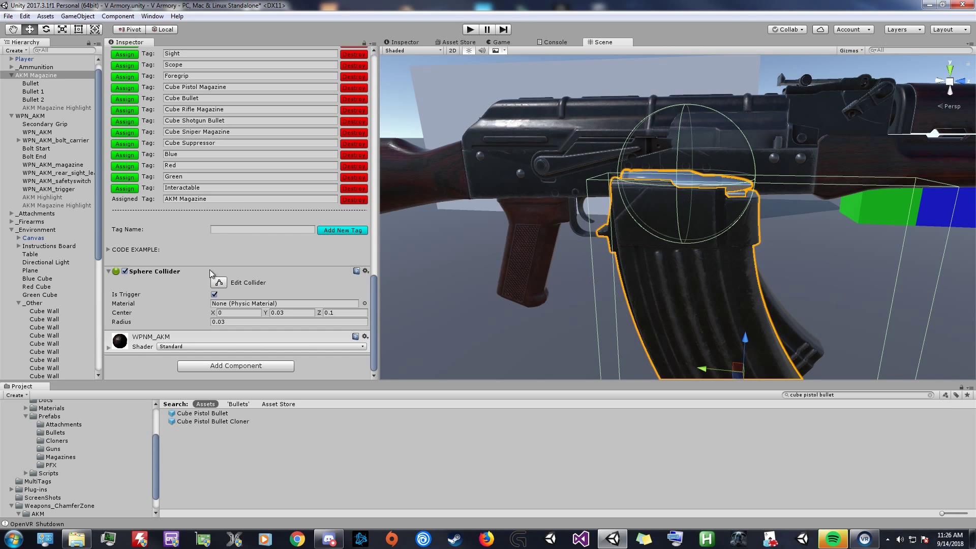
# Step: Assign the magazine's child AKM Magazine Highlight as the Highlight of its Interaction Volume
pyautogui.scroll(-6, 757, 227)
pyautogui.scroll(6, 756, 223)
pyautogui.scroll(10, 225, 205)
pyautogui.scroll(8, 226, 205)
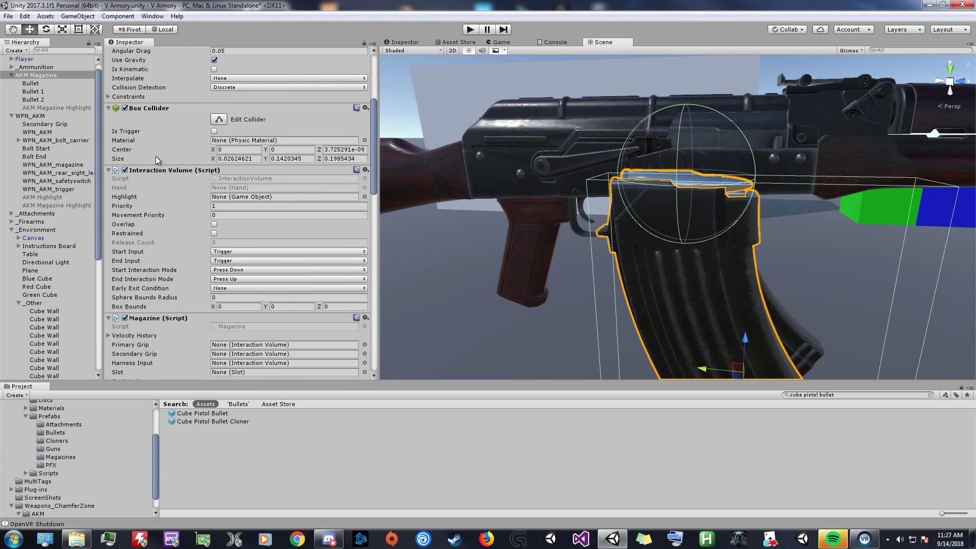
pyautogui.click(40, 108)
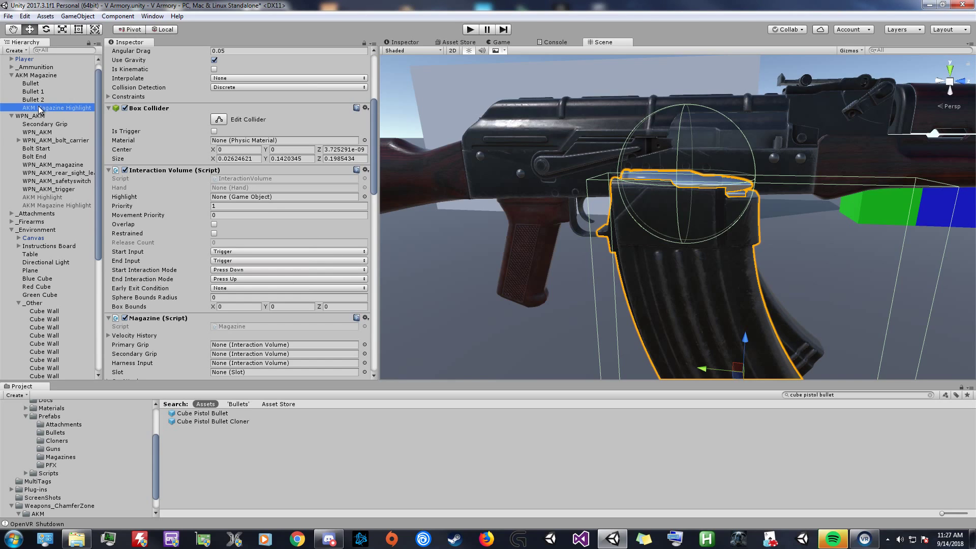
pyautogui.moveTo(40, 109); pyautogui.dragTo(239, 199)
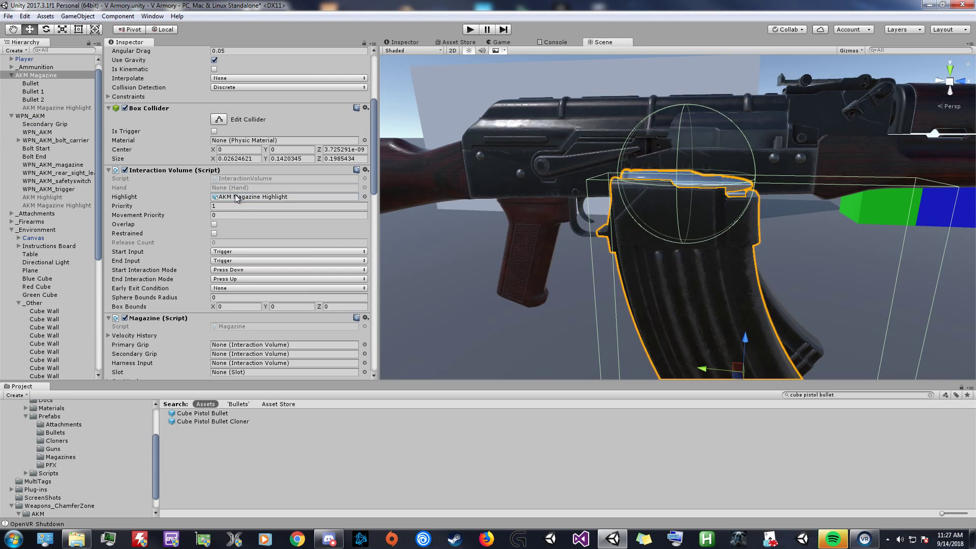
# Step: Enable Overlap and set End Input to Grip in the AKM Magazine's Interaction Volume
pyautogui.click(214, 224)
pyautogui.click(224, 261)
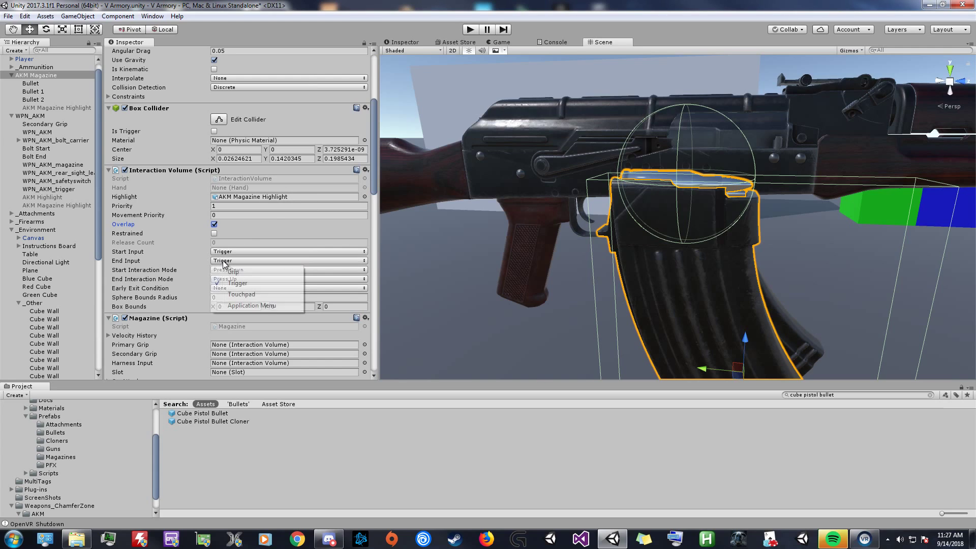
pyautogui.click(249, 273)
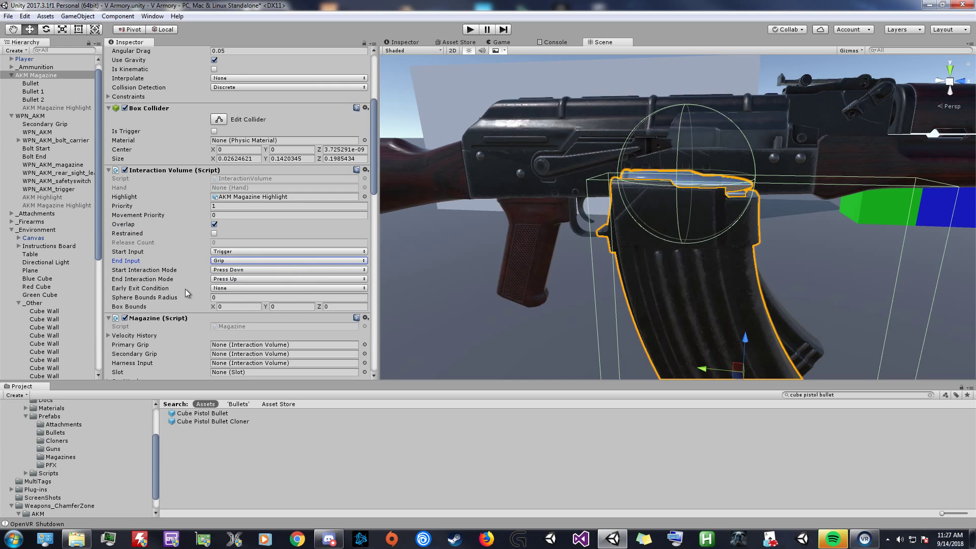
# Step: Assign the AKM Magazine's own Interaction Volume as the Primary Grip of its Magazine script
pyautogui.scroll(-3, 181, 279)
pyautogui.scroll(-3, 183, 254)
pyautogui.scroll(2, 133, 90)
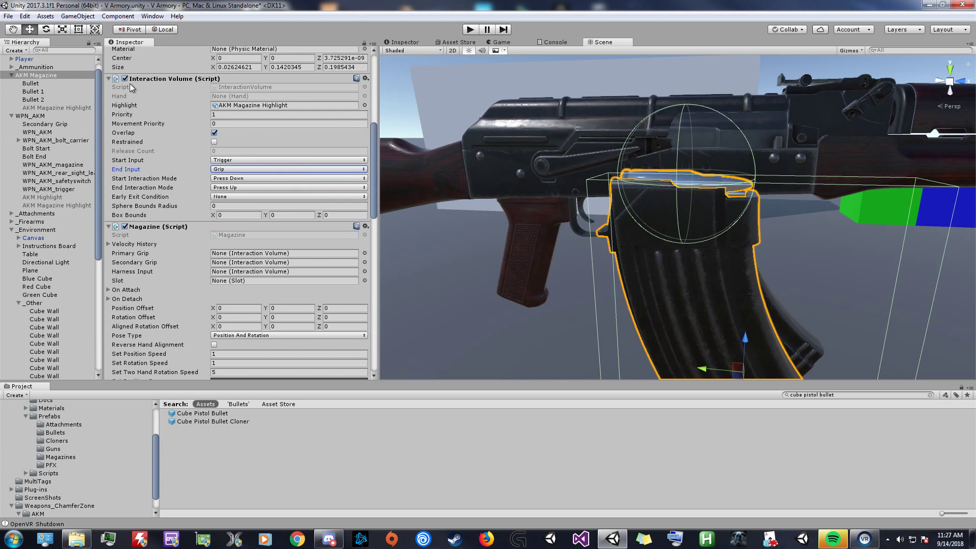
pyautogui.moveTo(152, 80); pyautogui.dragTo(224, 256)
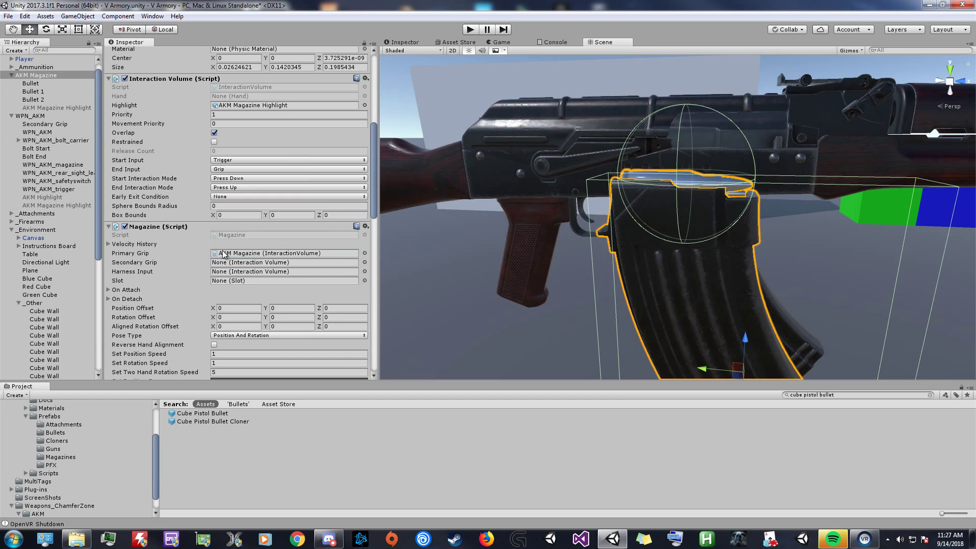
# Step: Set the Magazine script's position and rotation speeds to 3, give both curves a rising shape, and set Size to 1
pyautogui.scroll(-3, 229, 274)
pyautogui.click(234, 292)
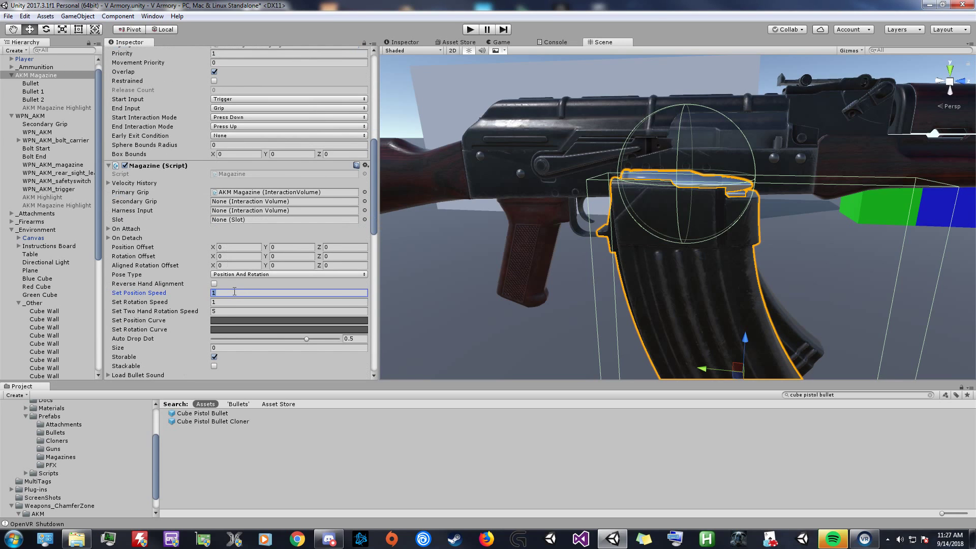
pyautogui.click(237, 329)
pyautogui.click(215, 314)
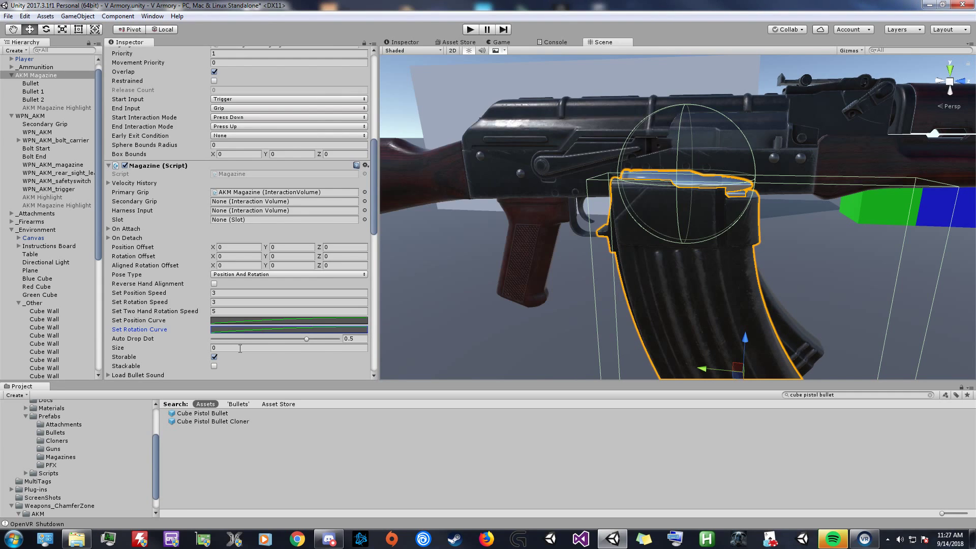
pyautogui.click(236, 347)
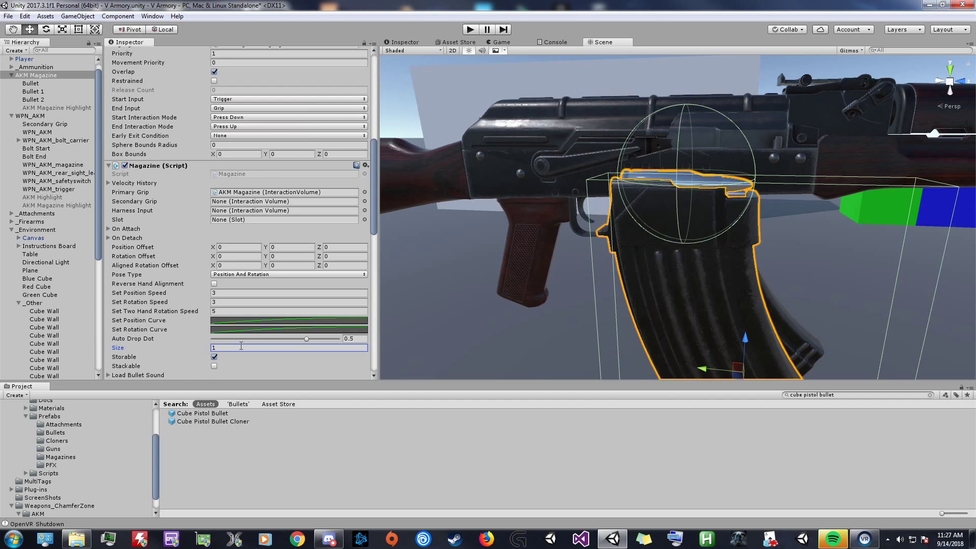
# Step: Create an empty child object under AKM Magazine and name it Eject
pyautogui.scroll(-5, 224, 336)
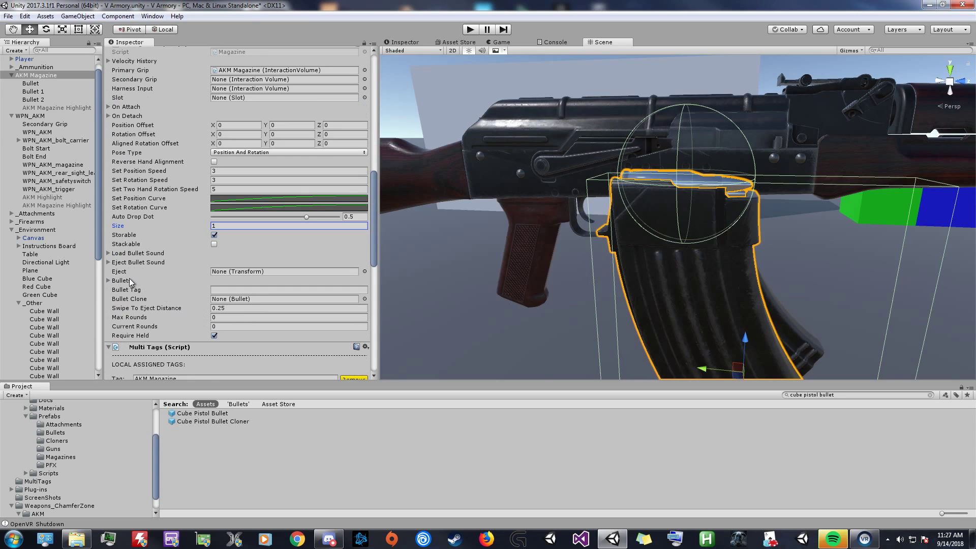
pyautogui.click(270, 272)
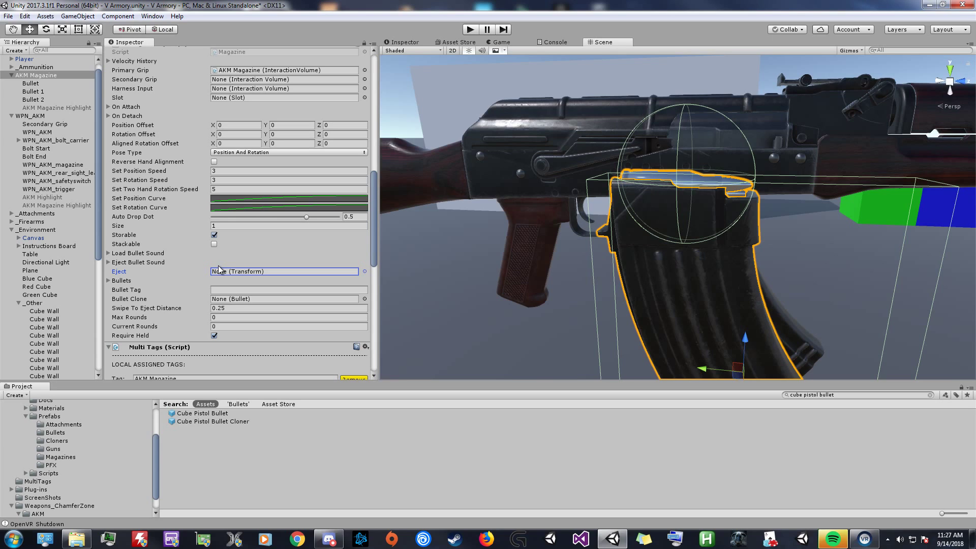
pyautogui.rightClick(45, 76)
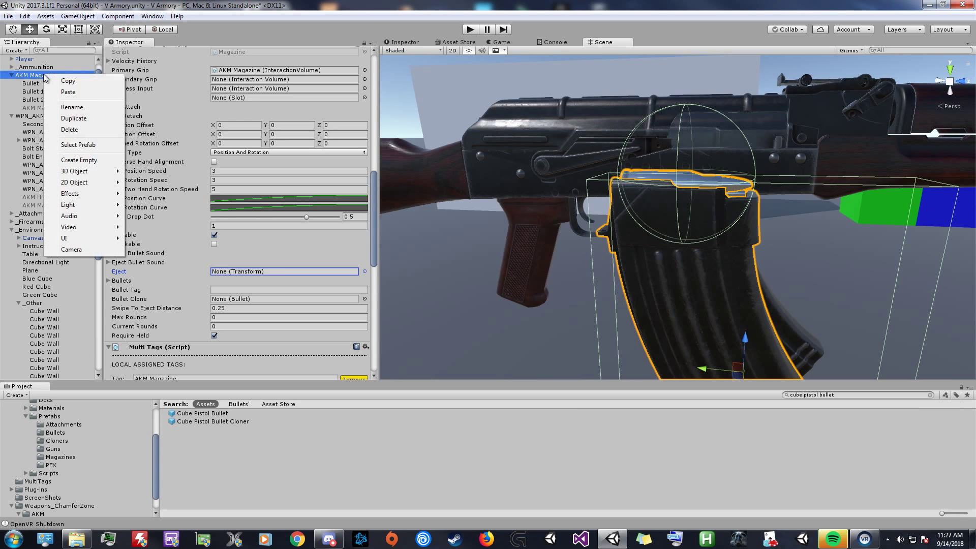
pyautogui.click(82, 160)
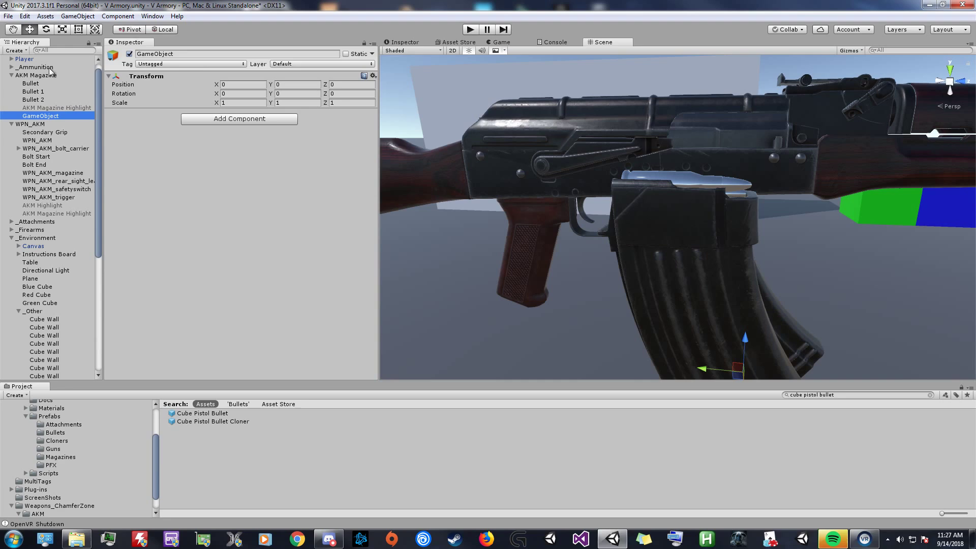
pyautogui.click(147, 55)
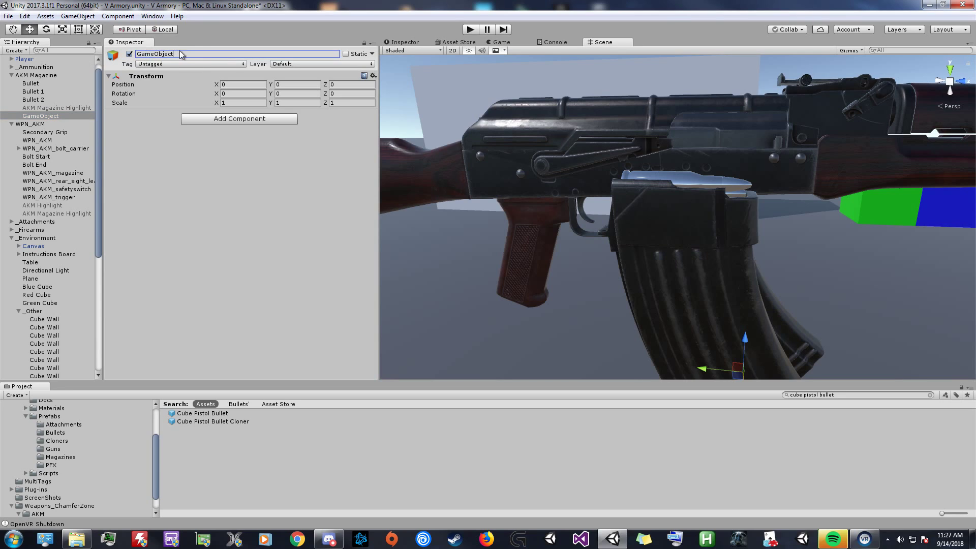
pyautogui.doubleClick(142, 51)
pyautogui.write('Eject')
pyautogui.press('Return')
# Step: Search the project assets for "cube pi" and place the Cube Pistol Bullet prefab under Eject as a placement guide
pyautogui.click(874, 396)
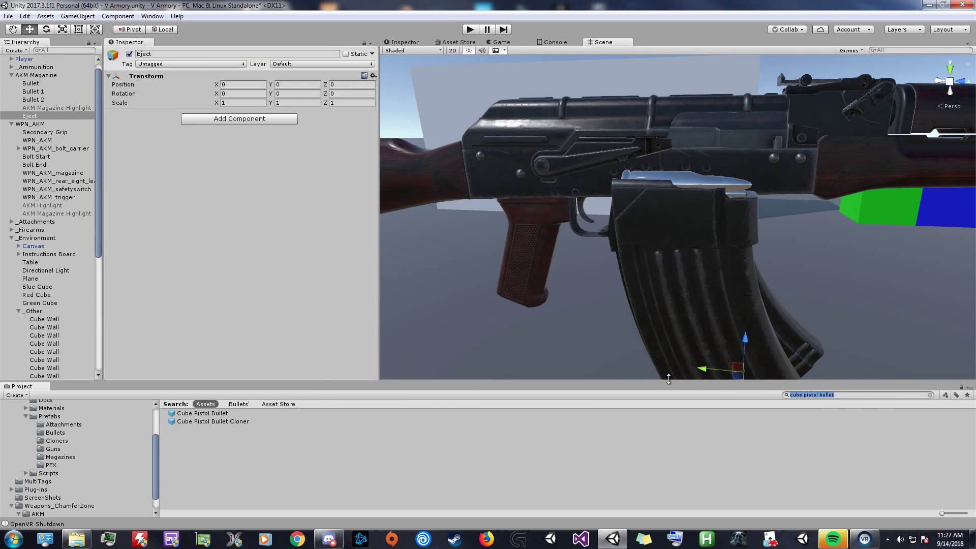
pyautogui.press('BackSpace')
pyautogui.press('BackSpace')
pyautogui.press('BackSpace')
pyautogui.press('BackSpace')
pyautogui.press('BackSpace')
pyautogui.press('BackSpace')
pyautogui.press('BackSpace')
pyautogui.press('BackSpace')
pyautogui.press('BackSpace')
pyautogui.press('BackSpace')
pyautogui.press('BackSpace')
pyautogui.press('BackSpace')
pyautogui.write('i')
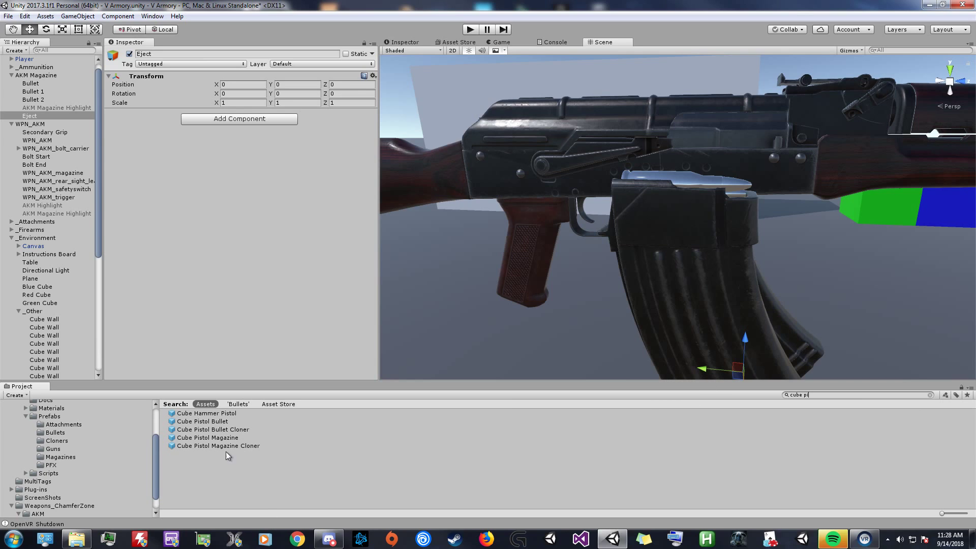
pyautogui.moveTo(219, 422); pyautogui.dragTo(31, 116)
pyautogui.click(56, 116)
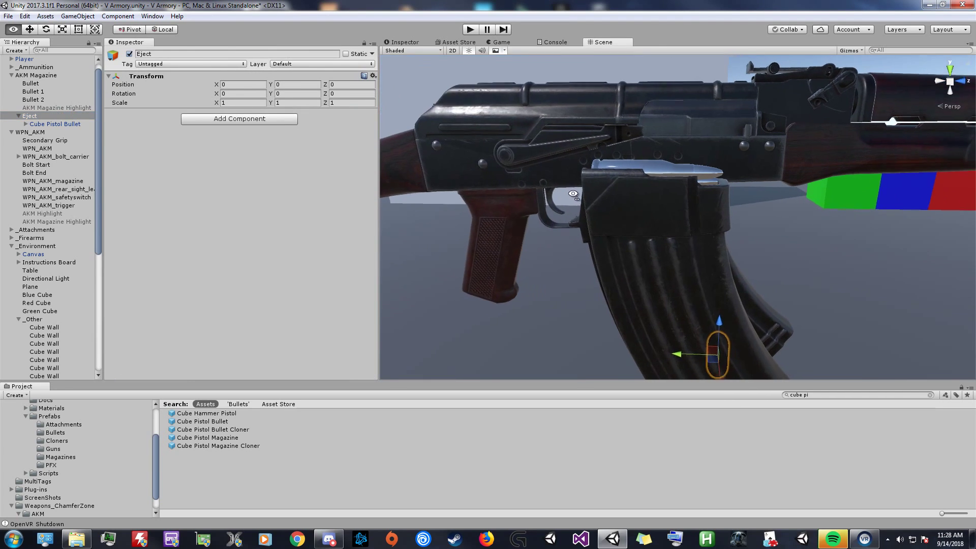
# Step: Move Eject just above the magazine's opening, at about Z 0.11, and rotate it 90 degrees about X
pyautogui.moveTo(555, 191); pyautogui.dragTo(596, 206, button='right')
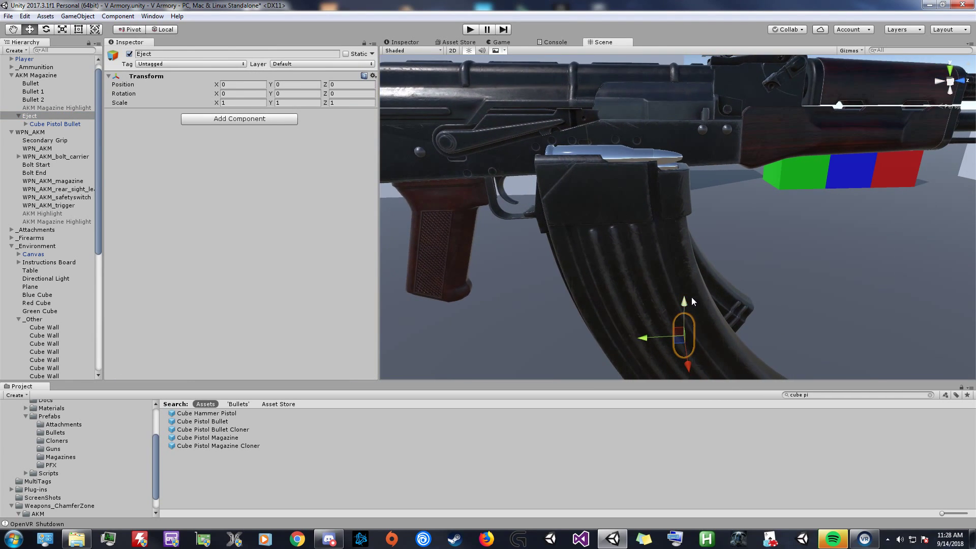
pyautogui.moveTo(684, 304); pyautogui.dragTo(690, 126)
pyautogui.moveTo(677, 231)
pyautogui.mouseDown()
pyautogui.moveTo(684, 252)
pyautogui.moveTo(678, 242)
pyautogui.mouseUp()
pyautogui.press('e')
pyautogui.moveTo(678, 243); pyautogui.dragTo(701, 140, button='right')
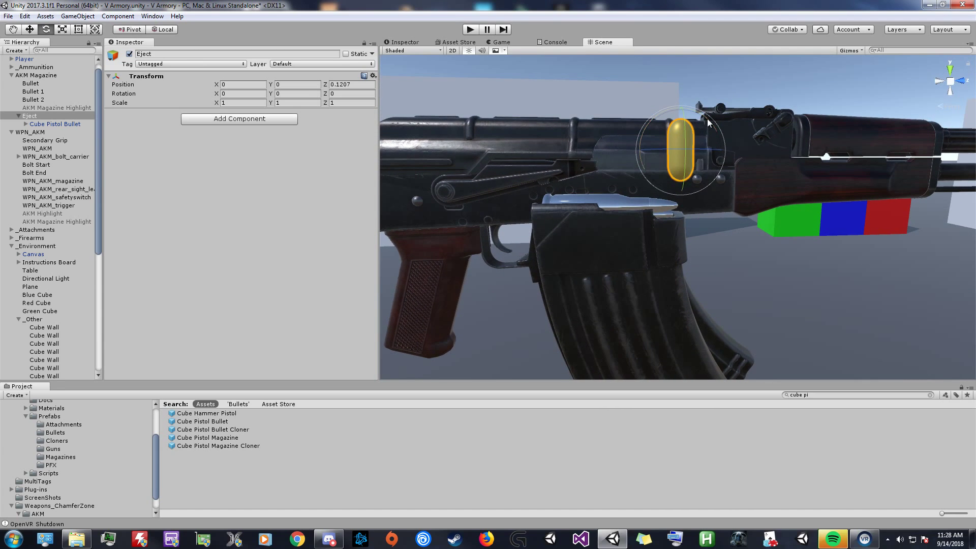
pyautogui.moveTo(701, 139); pyautogui.dragTo(718, 173)
pyautogui.press('w')
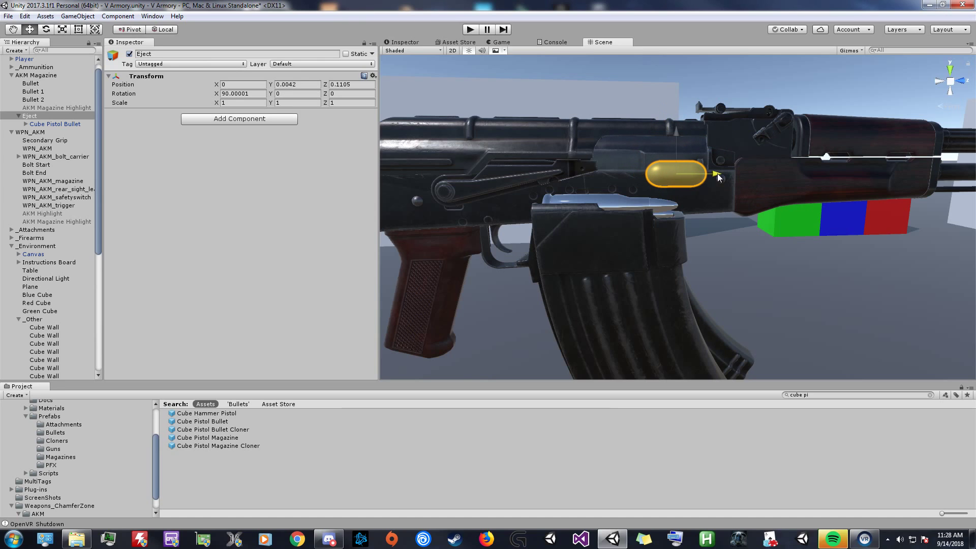
pyautogui.moveTo(668, 139); pyautogui.dragTo(670, 136)
# Step: Delete the Cube Pistol Bullet guide from Eject and assign Eject as the Eject transform of the AKM Magazine's Magazine script
pyautogui.click(57, 123)
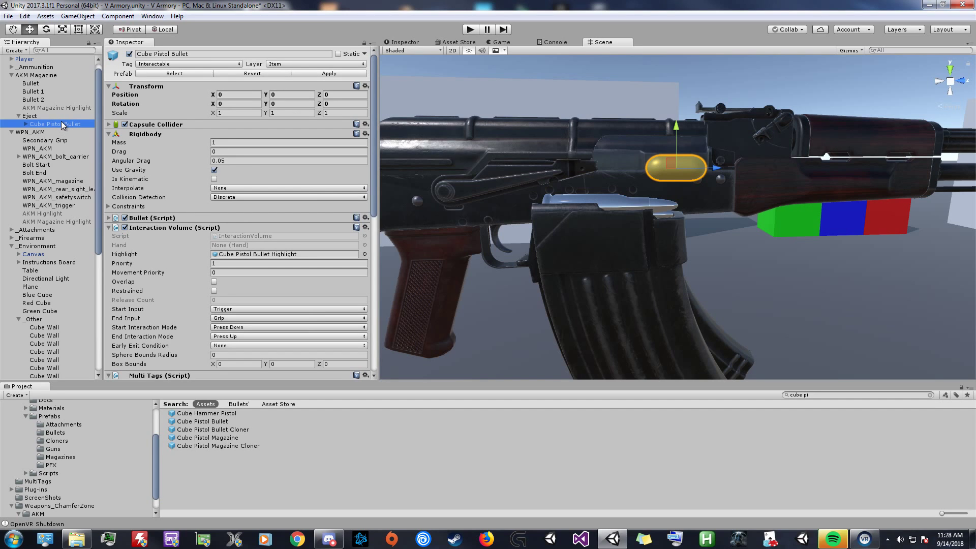
pyautogui.press('Delete')
pyautogui.click(32, 76)
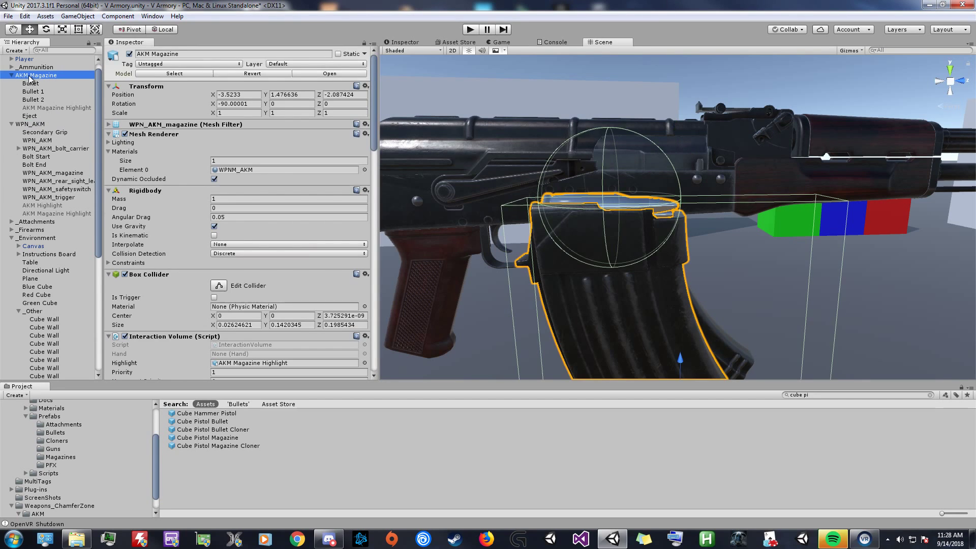
pyautogui.scroll(-3, 227, 153)
pyautogui.scroll(-15, 226, 153)
pyautogui.scroll(5, 234, 142)
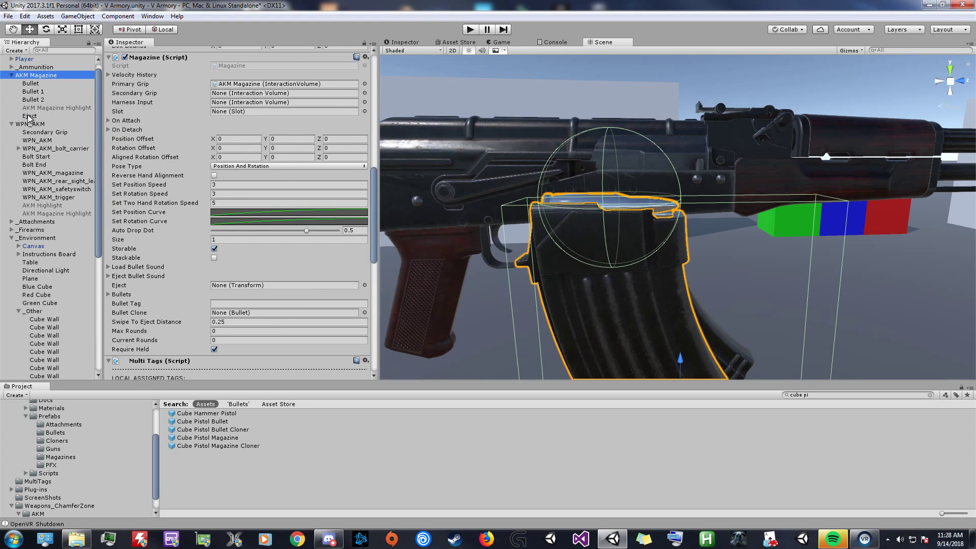
pyautogui.moveTo(29, 116); pyautogui.dragTo(234, 289)
# Step: Set the size of the Magazine script's Bullets array to 3
pyautogui.click(125, 297)
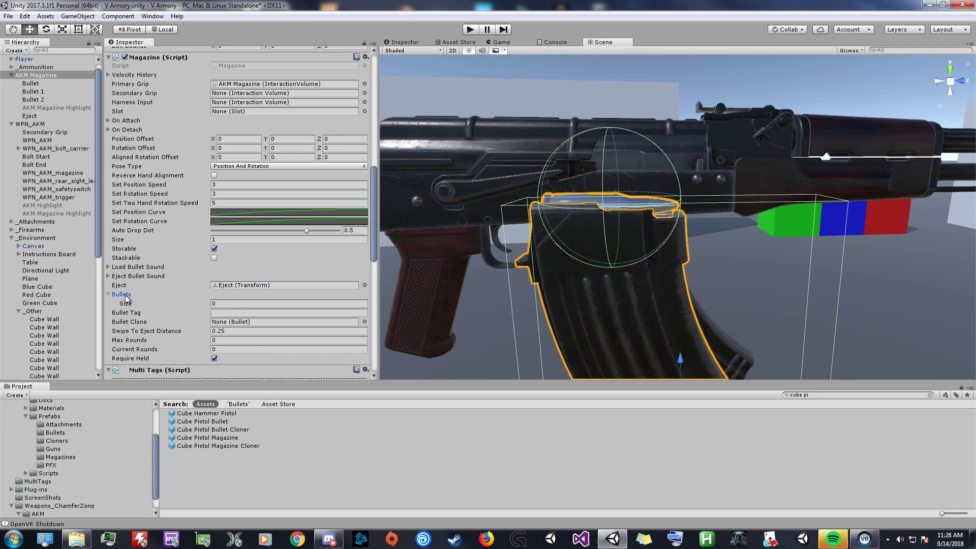
pyautogui.click(252, 304)
pyautogui.press('Return')
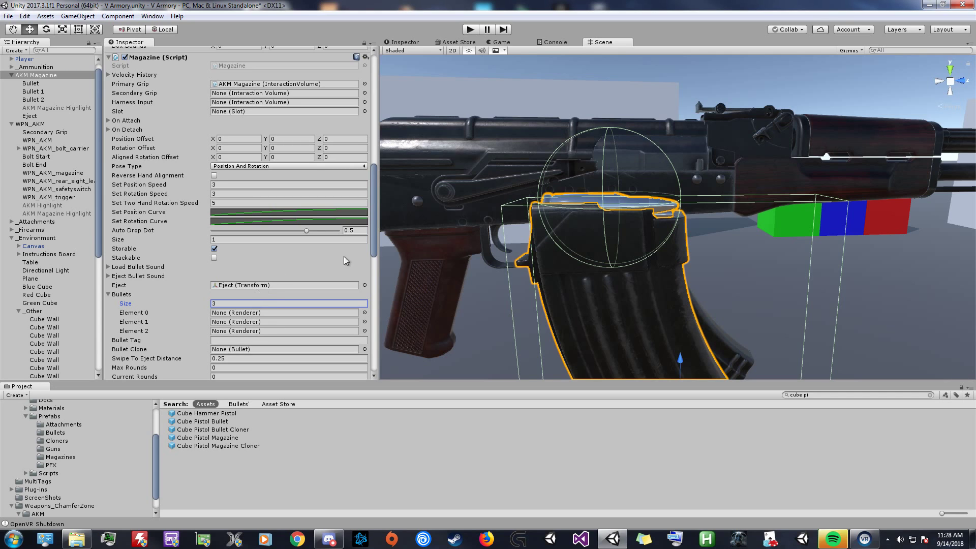
# Step: Assign the magazine's children Bullet, Bullet 1 and Bullet 2 to Elements 0, 1 and 2 of the Bullets array
pyautogui.click(570, 204)
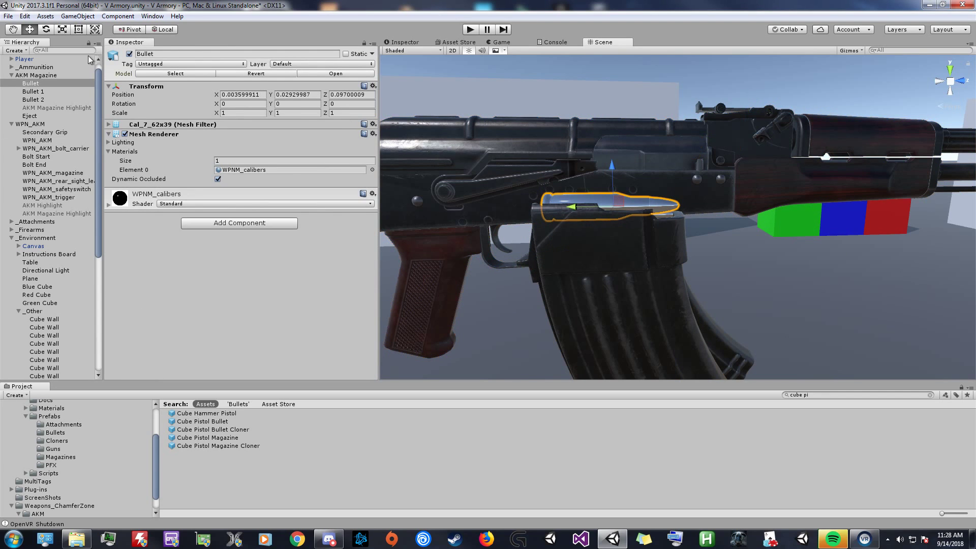
pyautogui.click(81, 75)
pyautogui.scroll(-10, 302, 233)
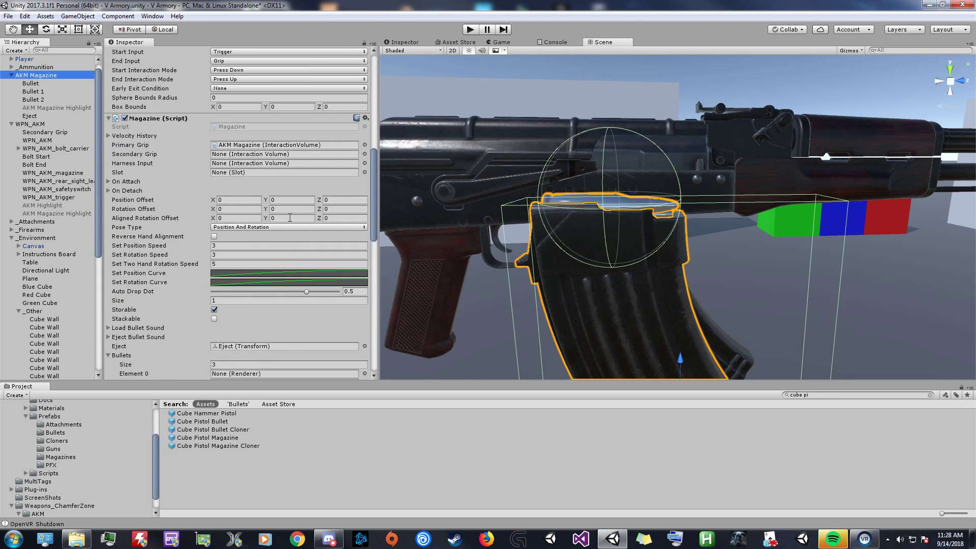
pyautogui.scroll(-4, 251, 206)
pyautogui.moveTo(30, 83); pyautogui.dragTo(284, 252)
pyautogui.moveTo(41, 93); pyautogui.dragTo(284, 261)
pyautogui.moveTo(44, 102); pyautogui.dragTo(237, 272)
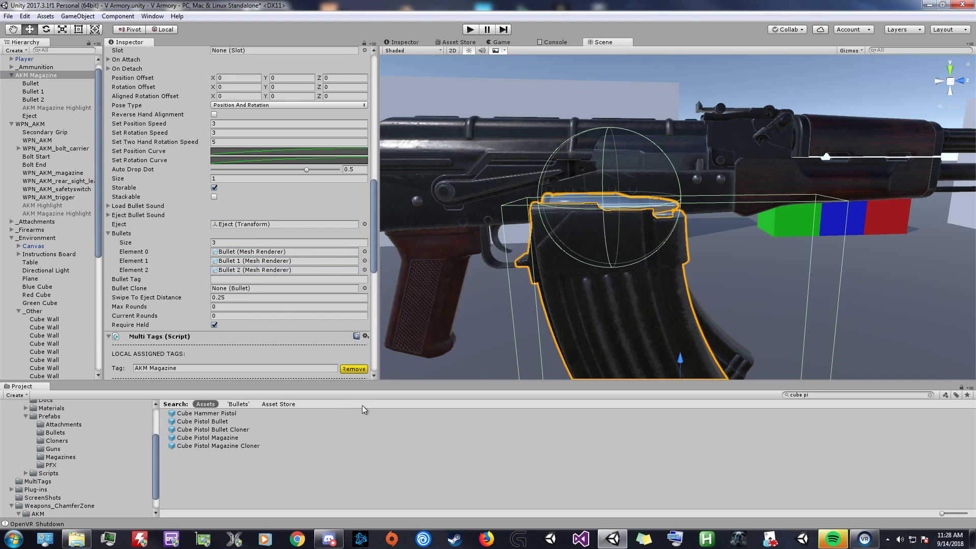
# Step: Set the Magazine script's Bullet Tag to "Cube Bullet" and assign the Cube Pistol Bullet prefab as its Bullet Clone
pyautogui.click(230, 280)
pyautogui.write('Cube Bulle')
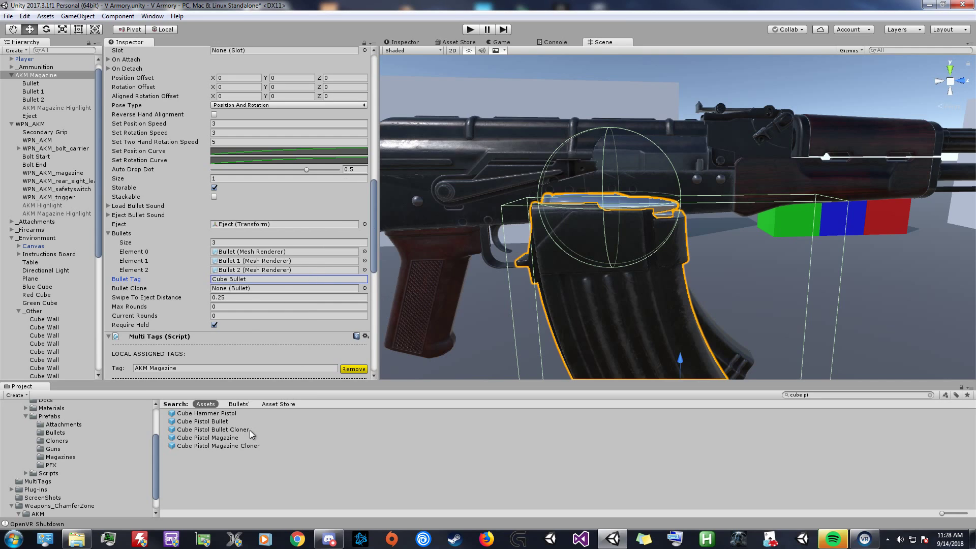
pyautogui.moveTo(228, 426)
pyautogui.mouseDown()
pyautogui.moveTo(284, 337)
pyautogui.moveTo(244, 294)
pyautogui.mouseUp()
# Step: Set both Max Rounds and Current Rounds of the Magazine script to 10
pyautogui.click(225, 307)
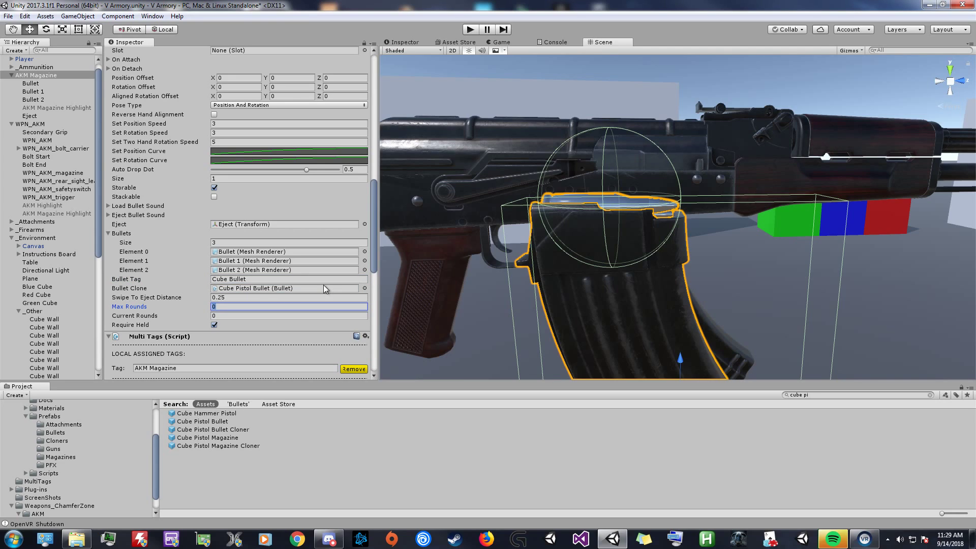
pyautogui.write('10')
pyautogui.press('Tab')
pyautogui.write('10')
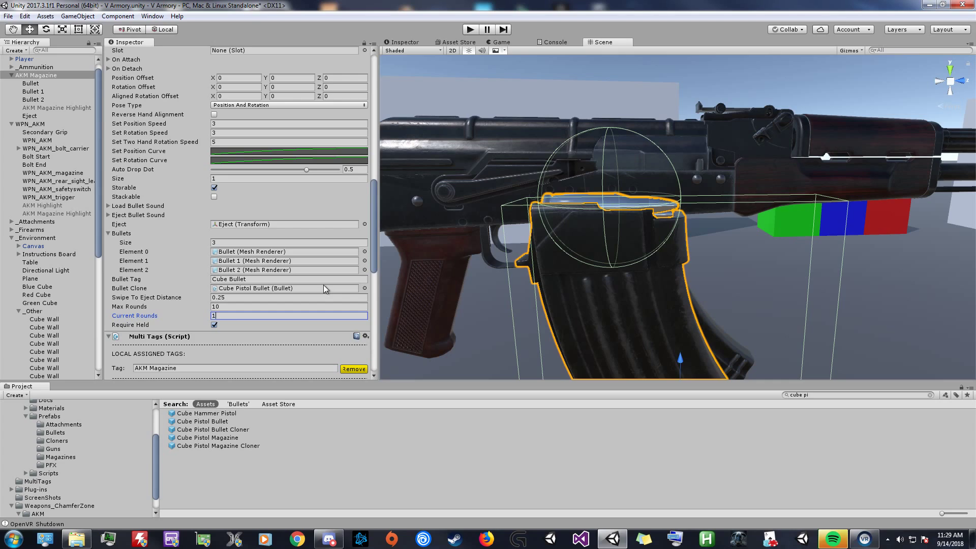
pyautogui.click(269, 306)
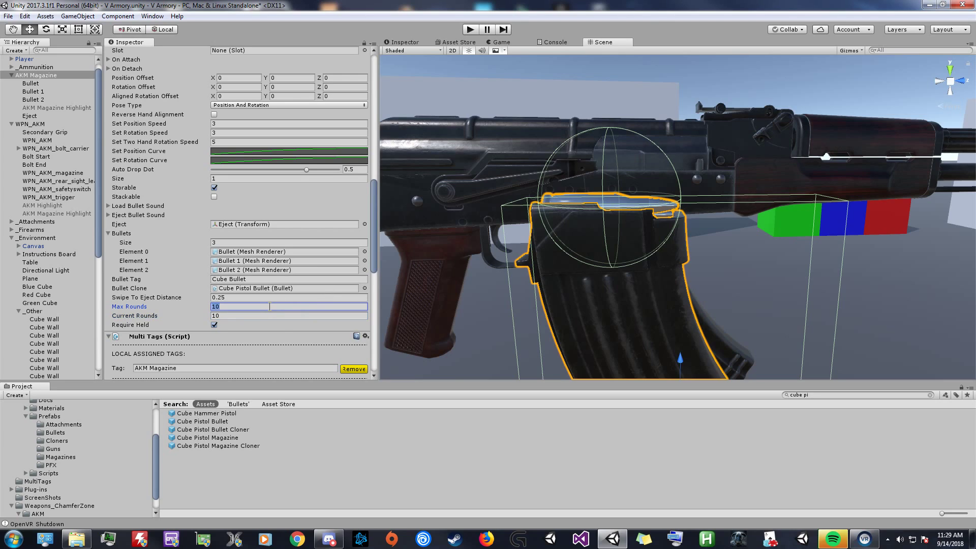
pyautogui.click(252, 316)
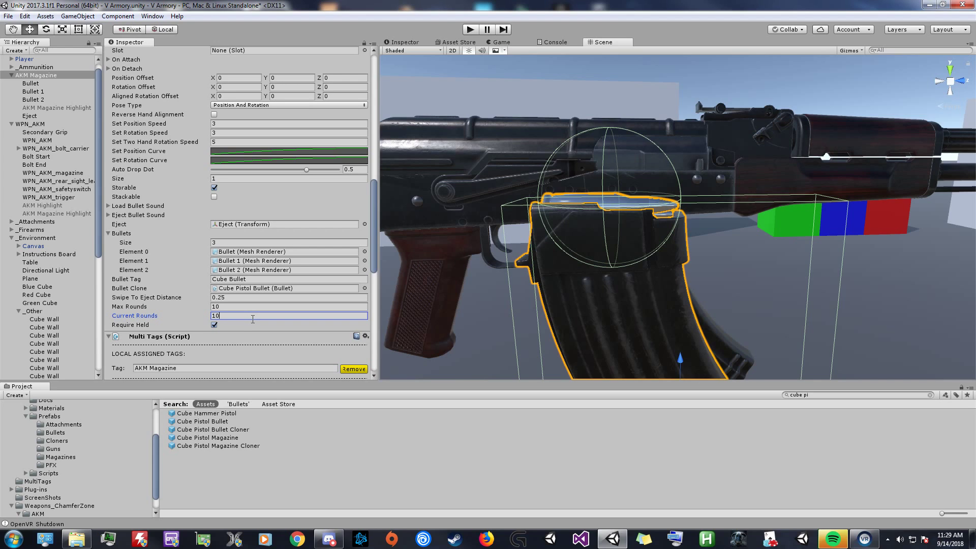
# Step: Select the AKM Magazine and run the scene in Play mode to test it
pyautogui.click(31, 116)
pyautogui.click(39, 76)
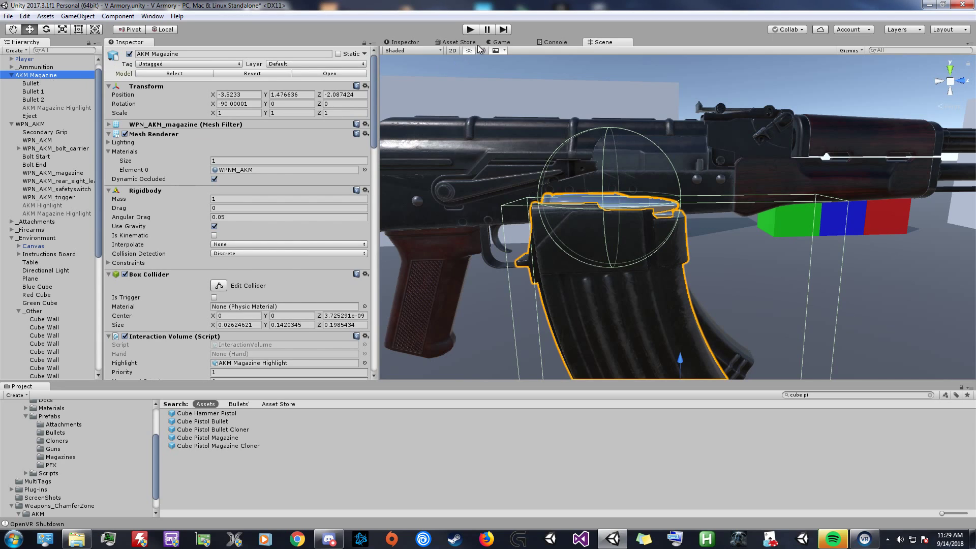
pyautogui.click(470, 29)
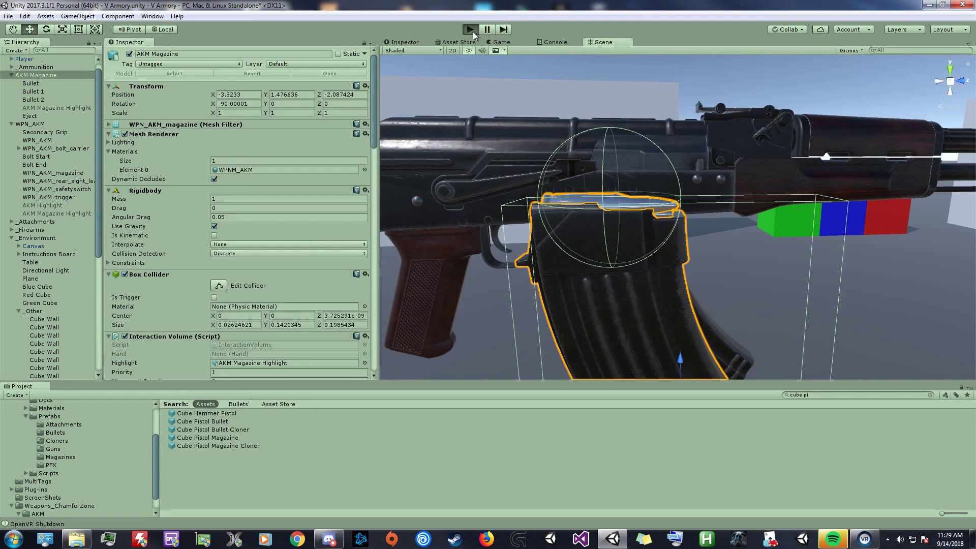